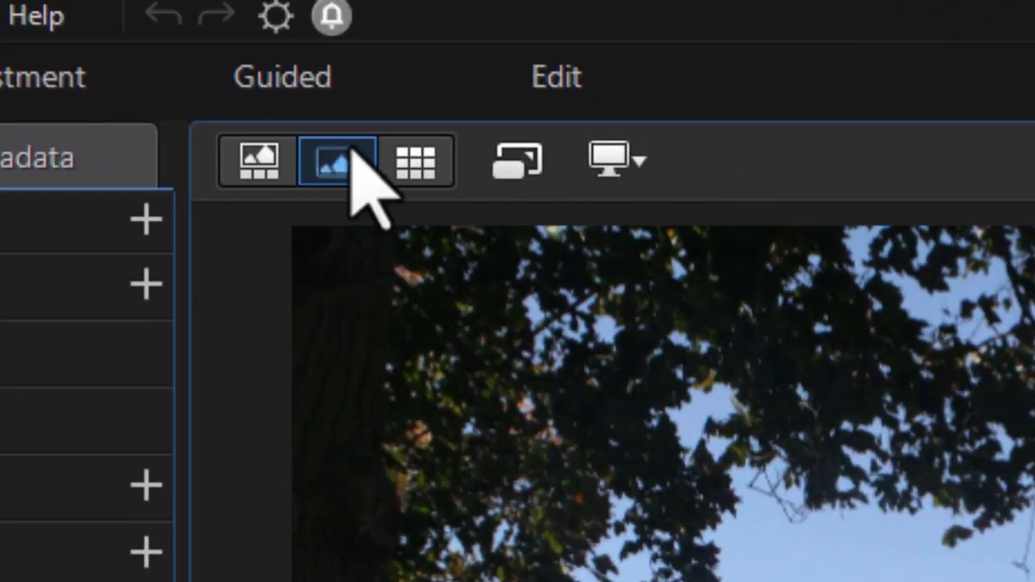
# Step: Open Watermark Creator from the Guided tab's Frames & Watermarks group for the bridge photo
pyautogui.click(300, 78)
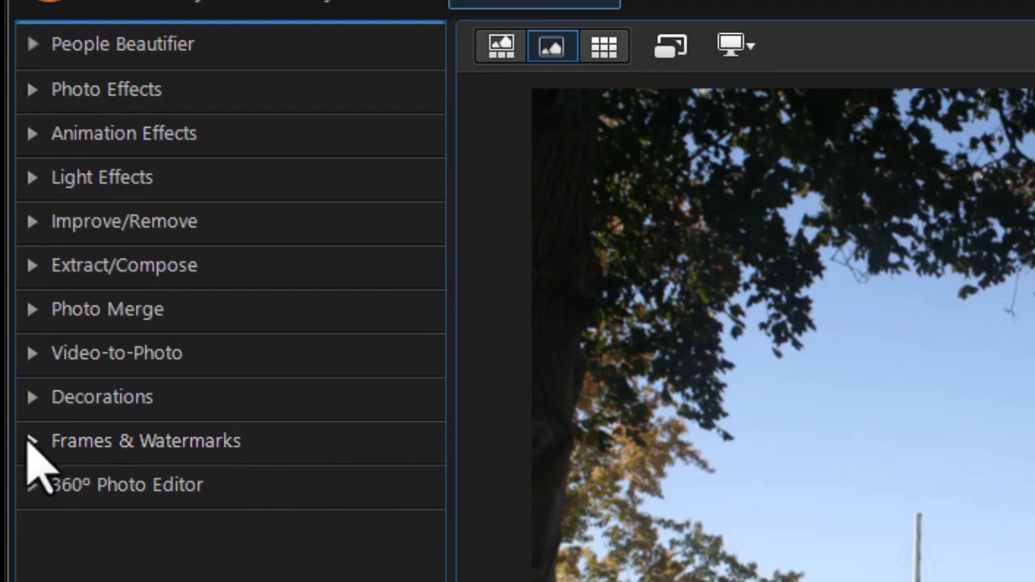
pyautogui.click(29, 441)
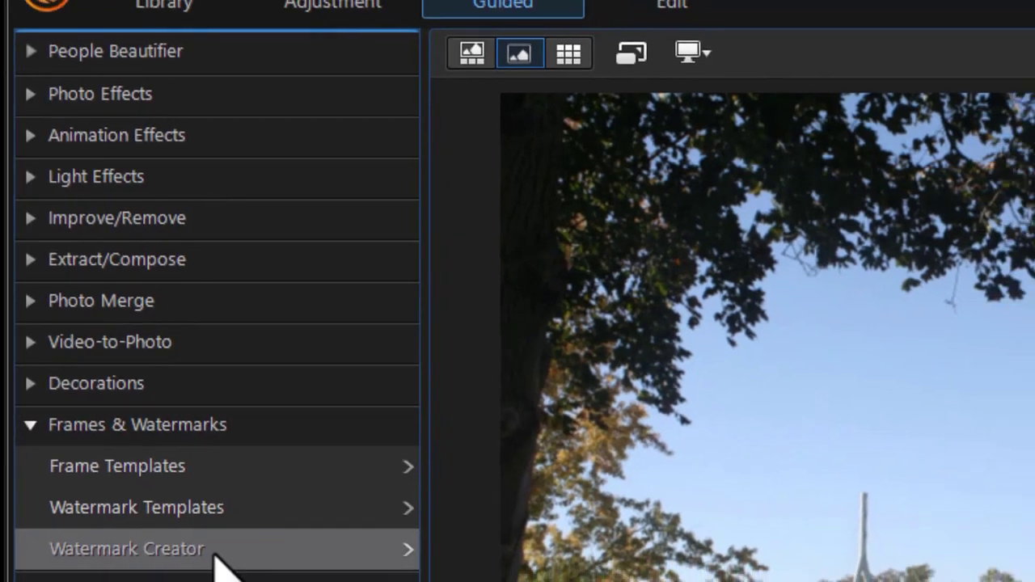
pyautogui.click(229, 574)
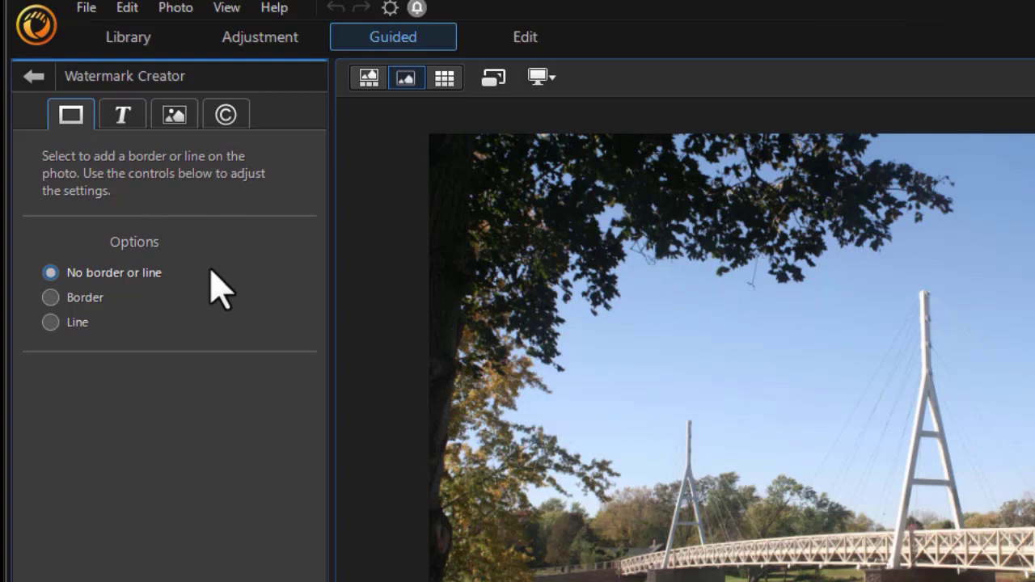
# Step: Frame the bridge photo with an orange border at opacity 49 and shadow -5
pyautogui.click(86, 300)
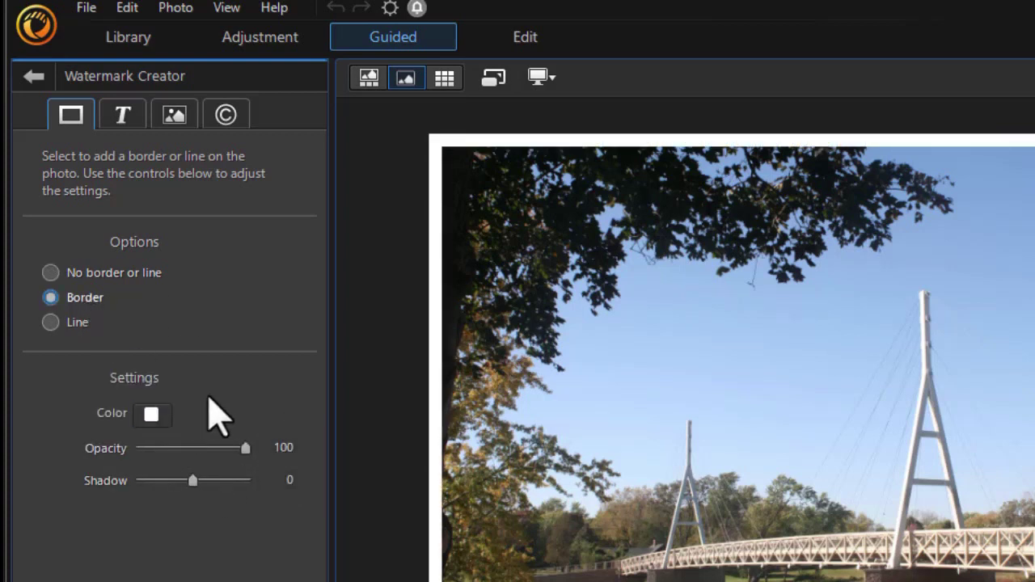
pyautogui.click(155, 414)
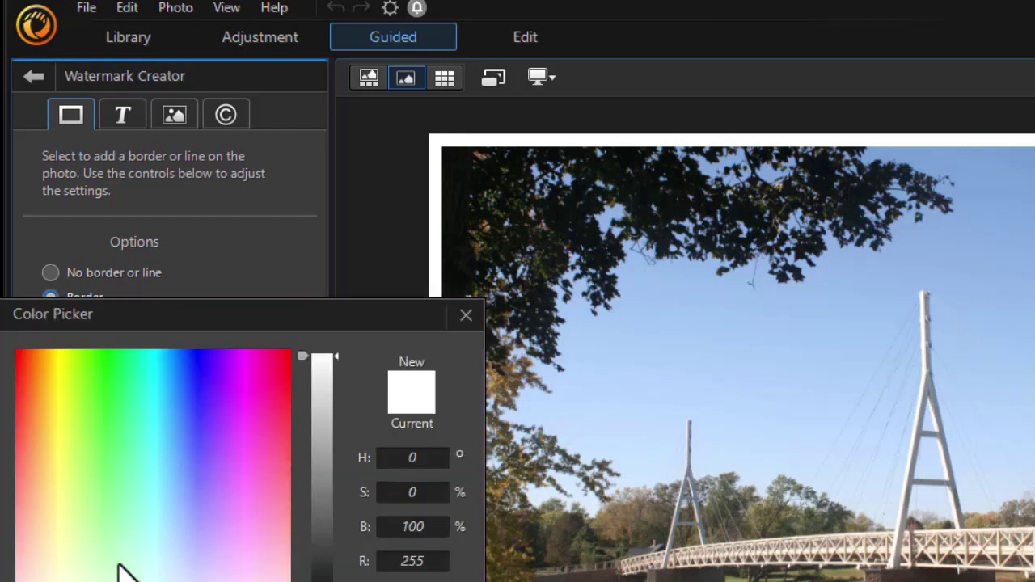
pyautogui.click(37, 350)
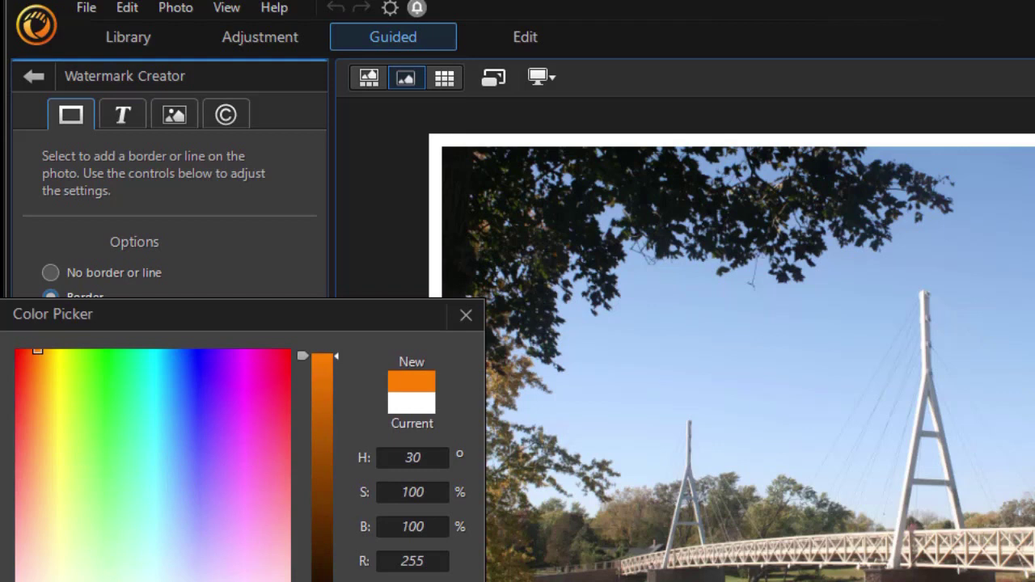
pyautogui.press('Return')
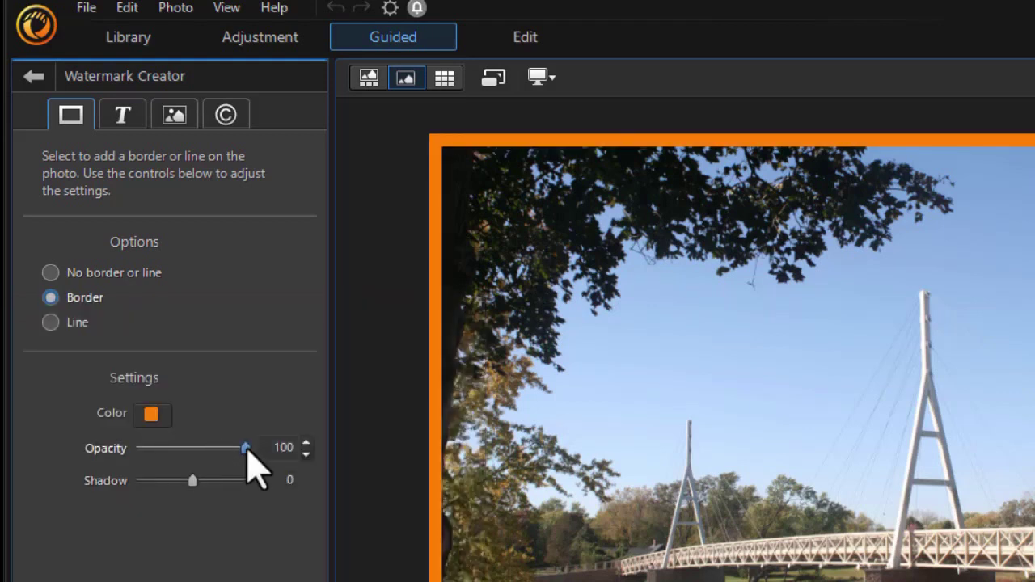
pyautogui.moveTo(246, 448); pyautogui.dragTo(176, 485)
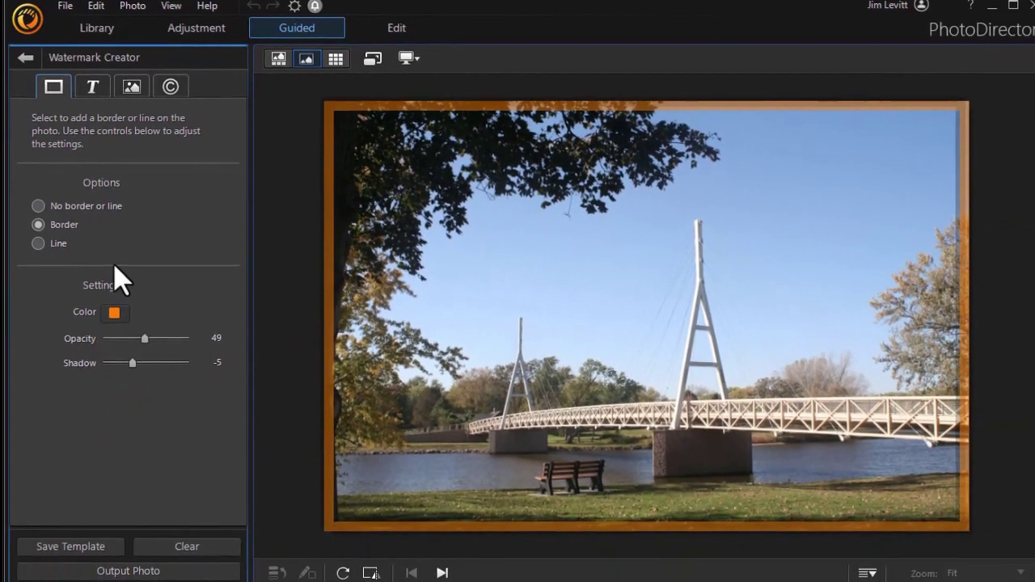
# Step: Clear the orange border and confirm resetting all watermark edits
pyautogui.click(221, 547)
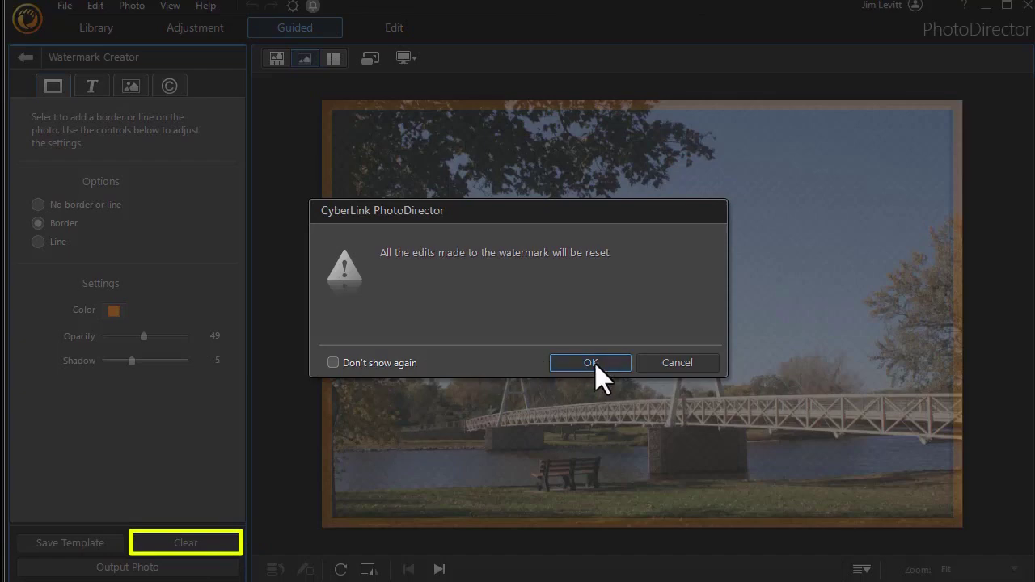
pyautogui.click(593, 366)
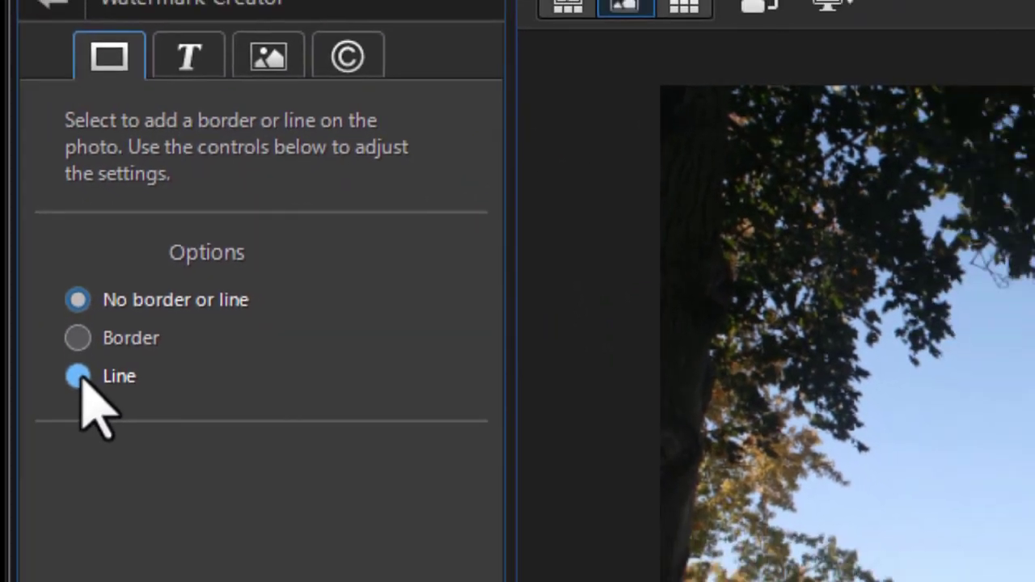
# Step: Add a thin vertical white line watermark positioned near the photo's left edge
pyautogui.click(78, 376)
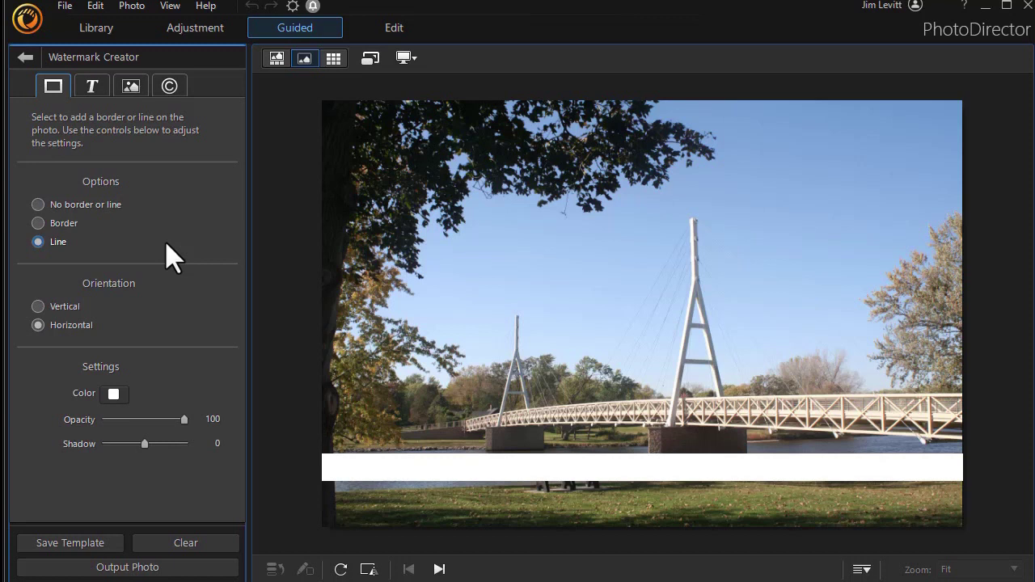
pyautogui.click(63, 306)
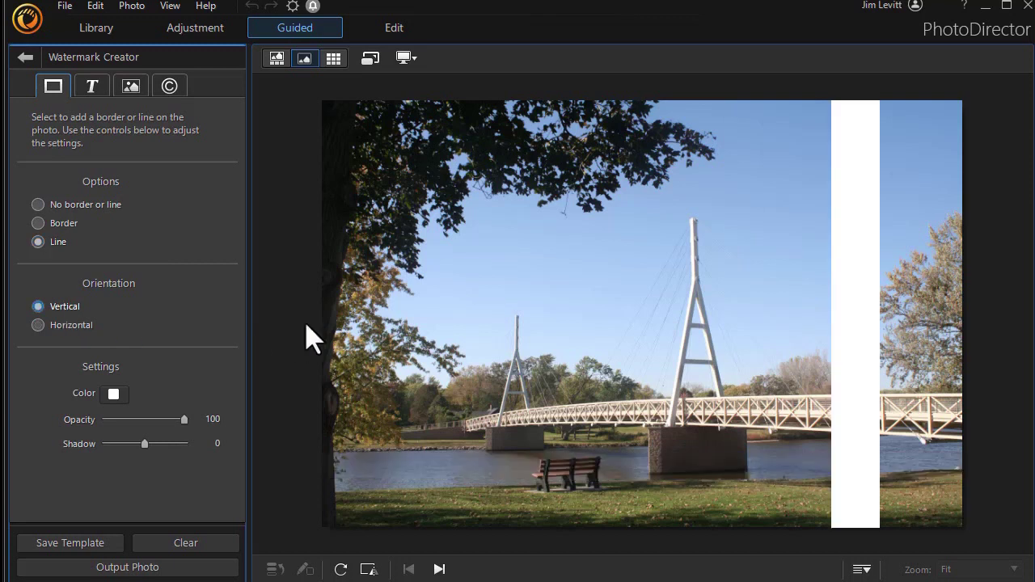
pyautogui.click(853, 333)
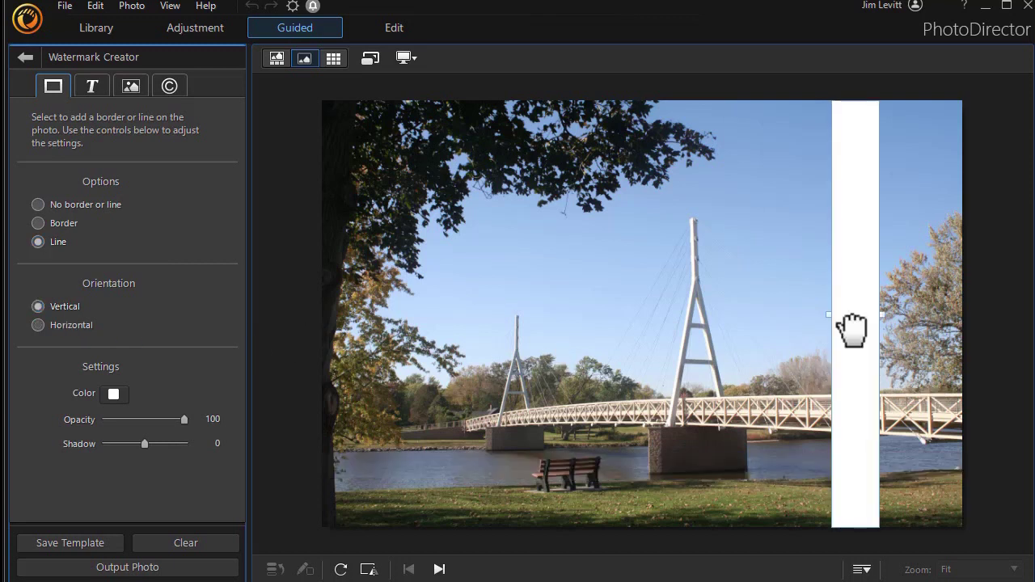
pyautogui.moveTo(856, 339); pyautogui.dragTo(395, 351)
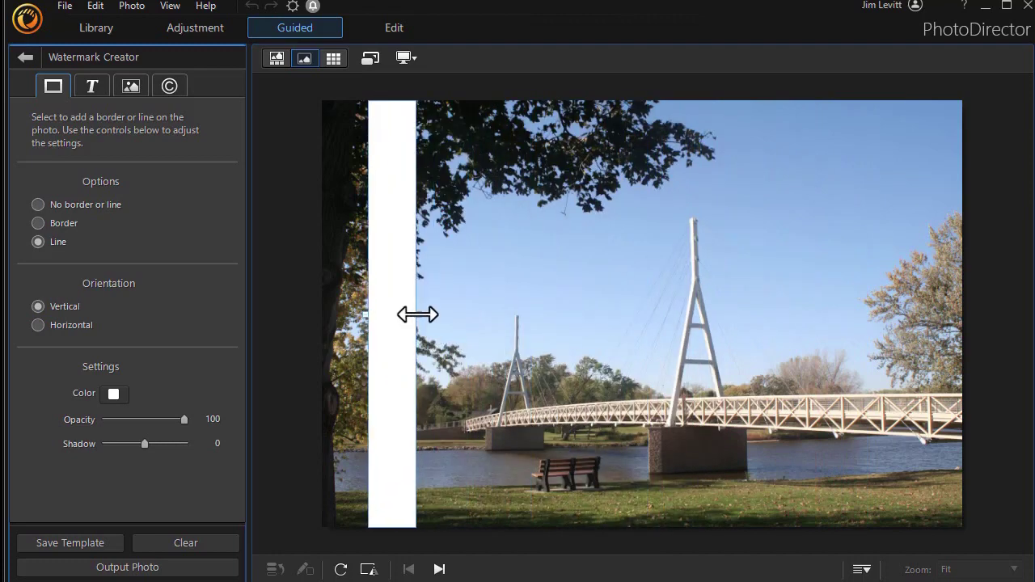
pyautogui.moveTo(416, 315); pyautogui.dragTo(386, 319)
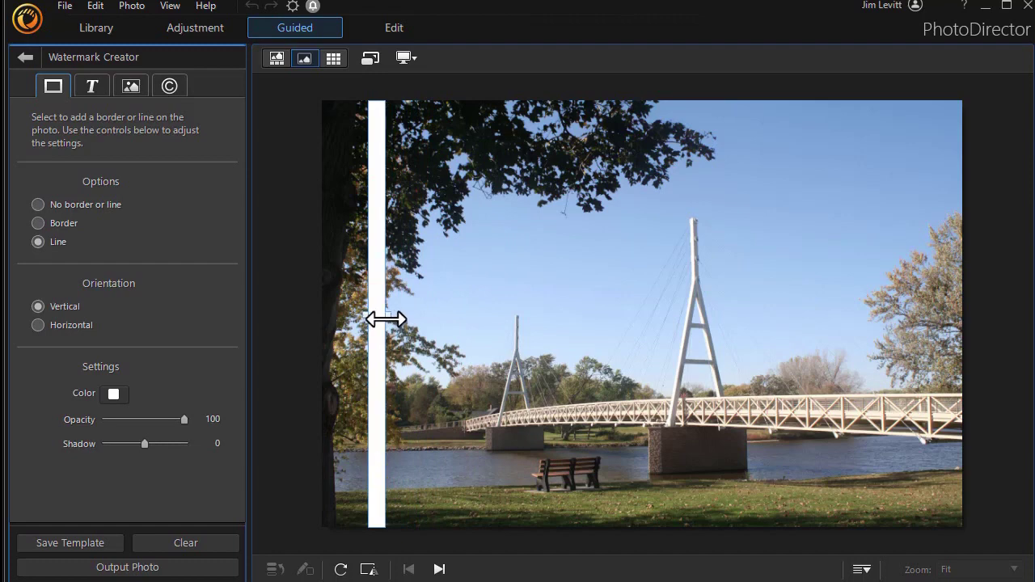
# Step: Make the line horizontal, move it down over the water, and thicken it into a bar
pyautogui.click(60, 324)
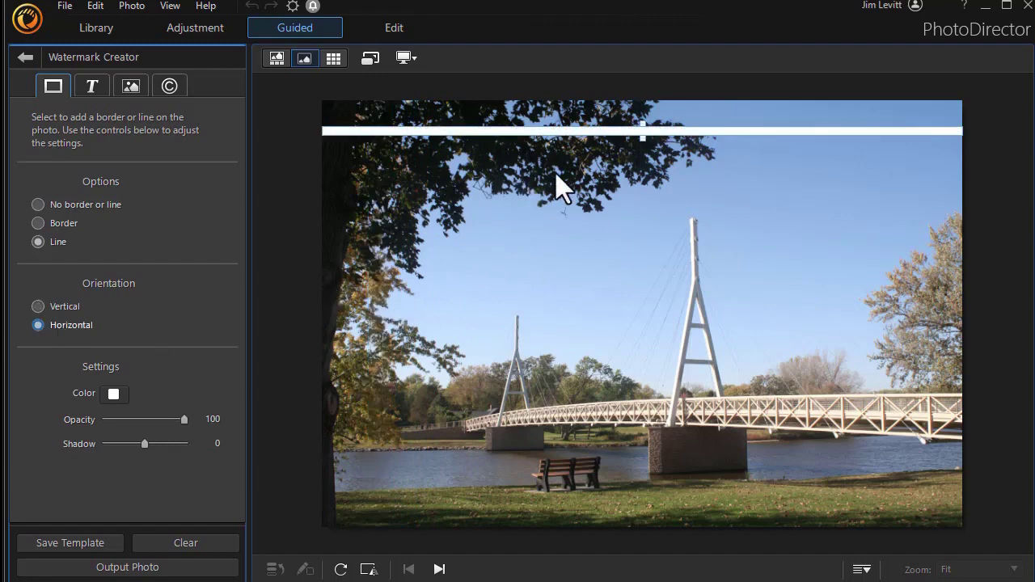
pyautogui.moveTo(584, 130); pyautogui.dragTo(583, 468)
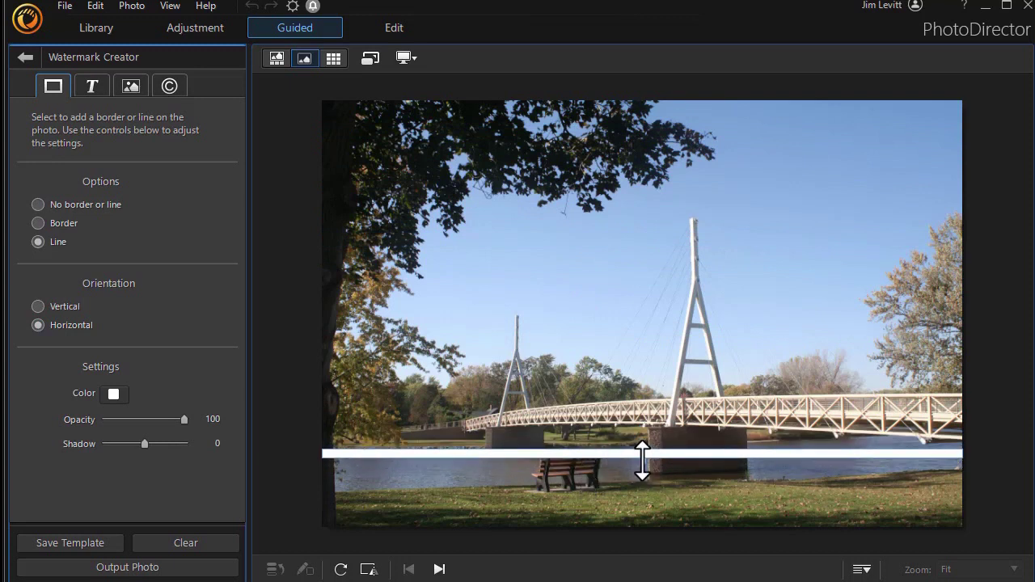
pyautogui.moveTo(643, 458); pyautogui.dragTo(641, 480)
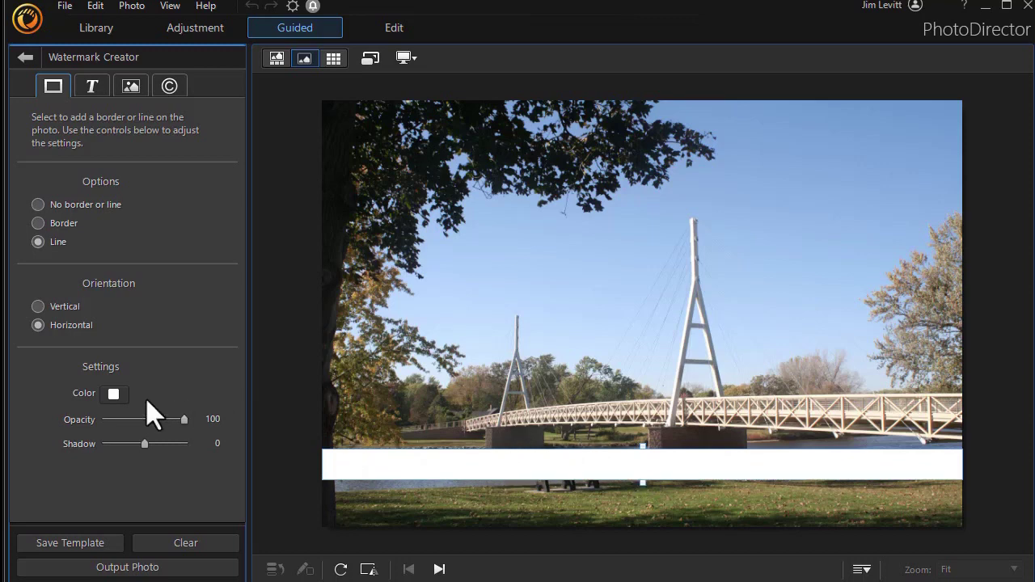
# Step: Color the bar dark blue with opacity 73 and shadow 4
pyautogui.click(113, 393)
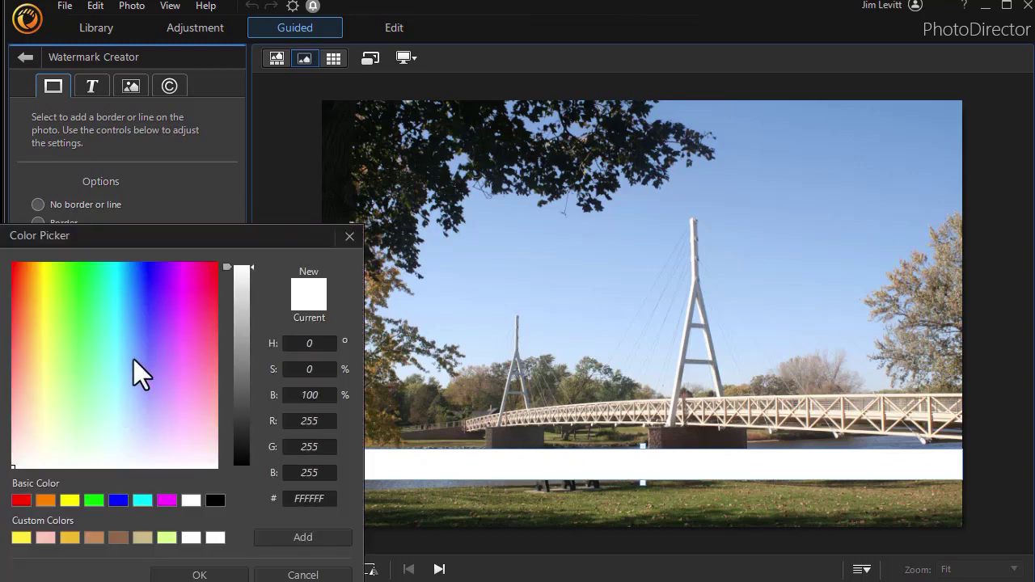
pyautogui.click(127, 359)
pyautogui.click(242, 381)
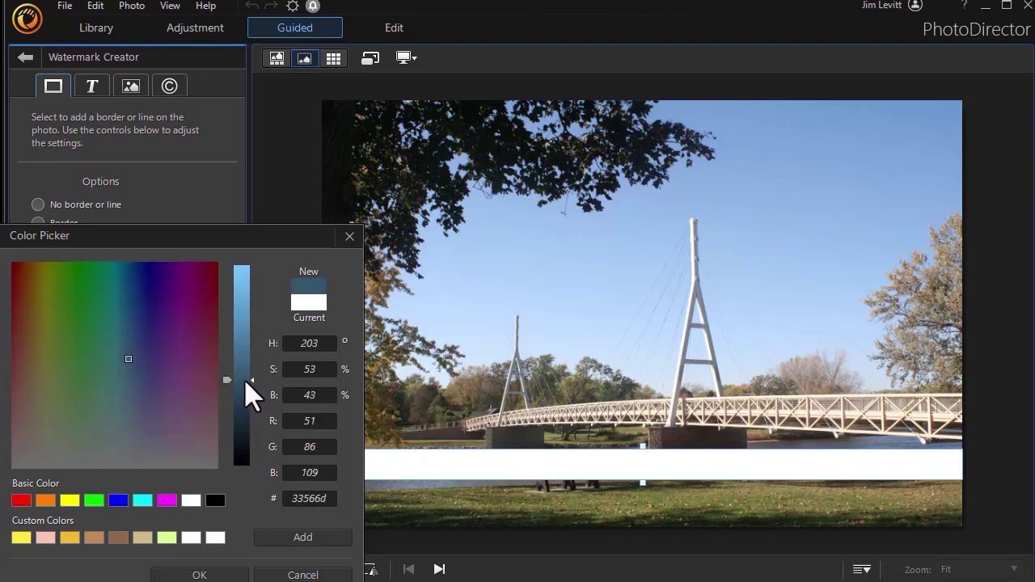
pyautogui.click(202, 574)
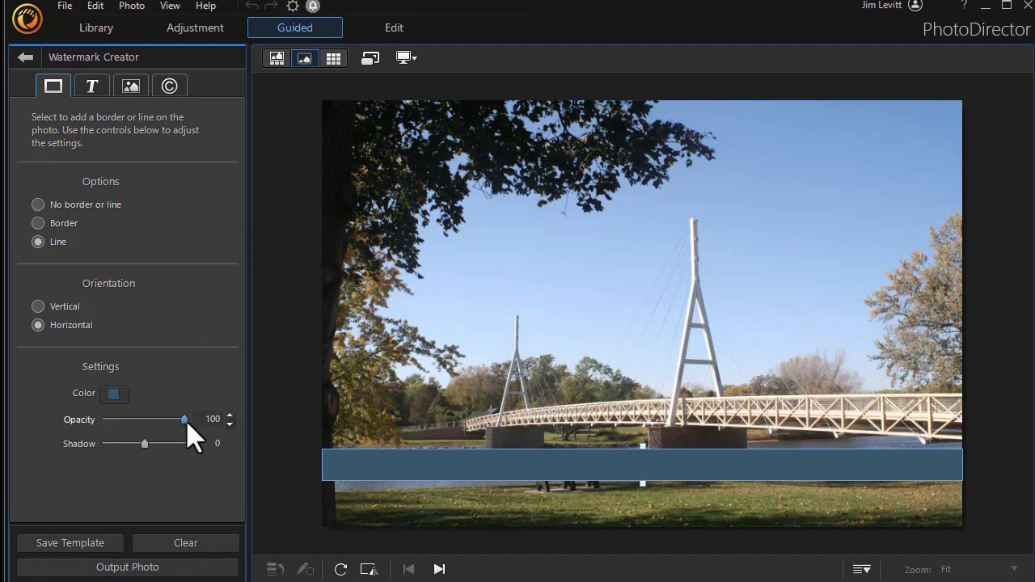
pyautogui.moveTo(183, 420); pyautogui.dragTo(163, 422)
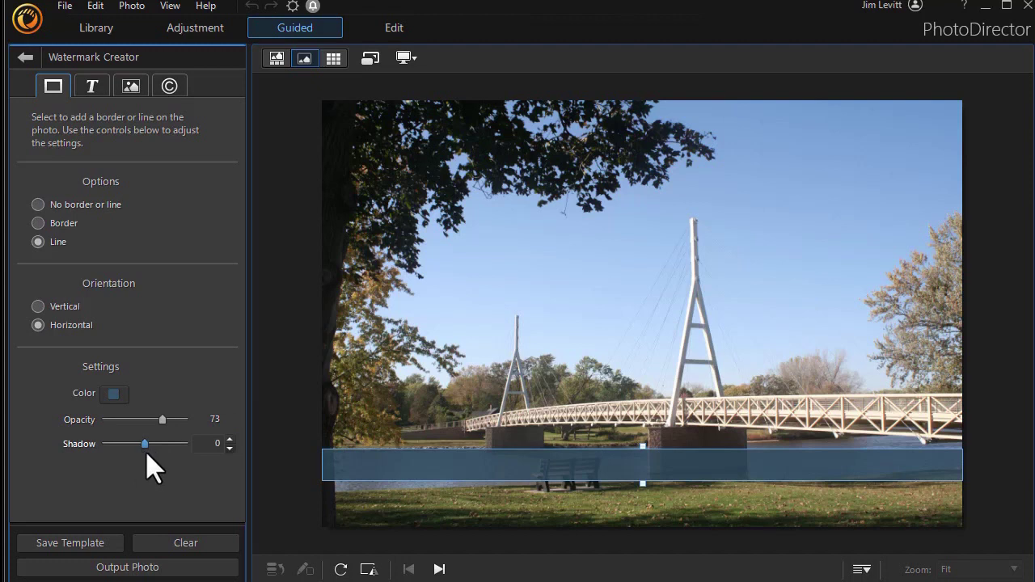
pyautogui.moveTo(146, 451)
pyautogui.mouseDown()
pyautogui.moveTo(161, 445)
pyautogui.moveTo(119, 446)
pyautogui.moveTo(156, 446)
pyautogui.mouseUp()
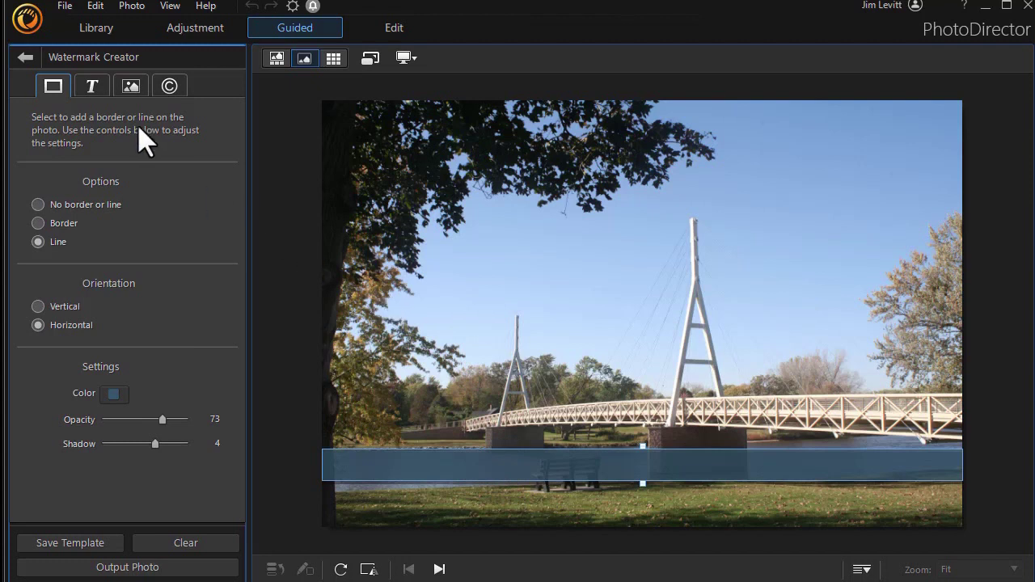
pyautogui.click(92, 88)
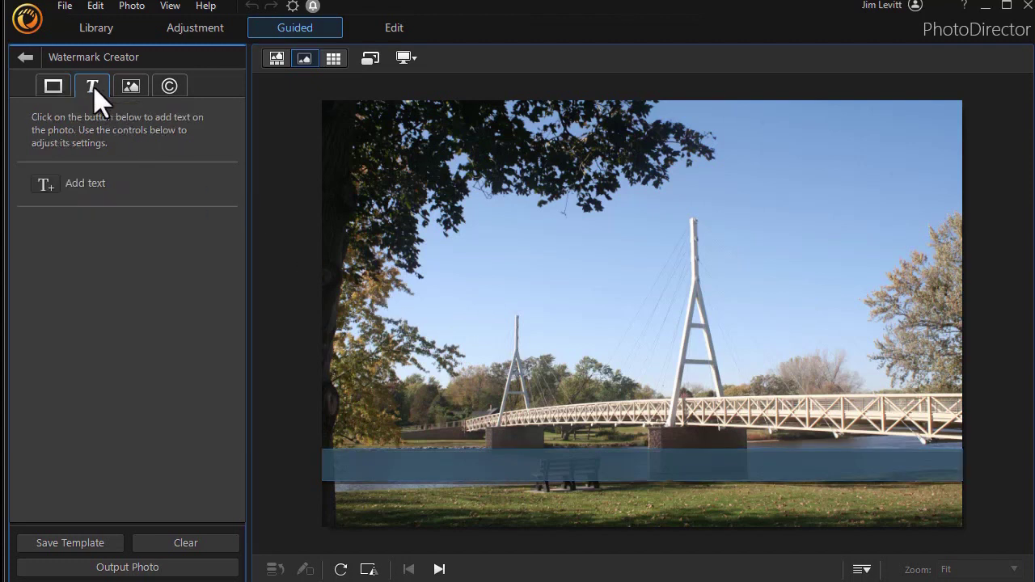
# Step: Add a text watermark and replace its placeholder wording with 'Sky'
pyautogui.click(46, 186)
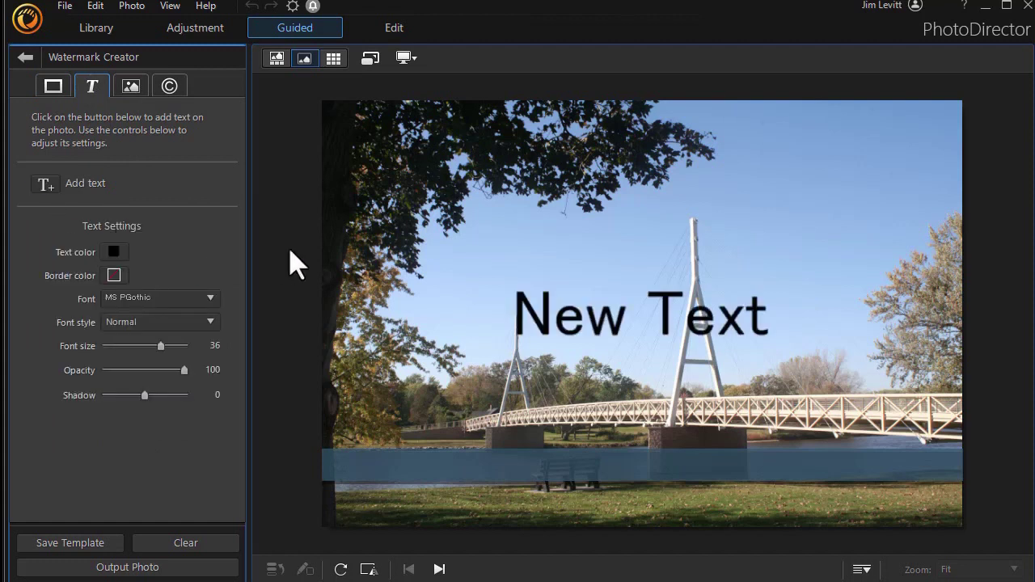
pyautogui.click(586, 295)
pyautogui.click(581, 300)
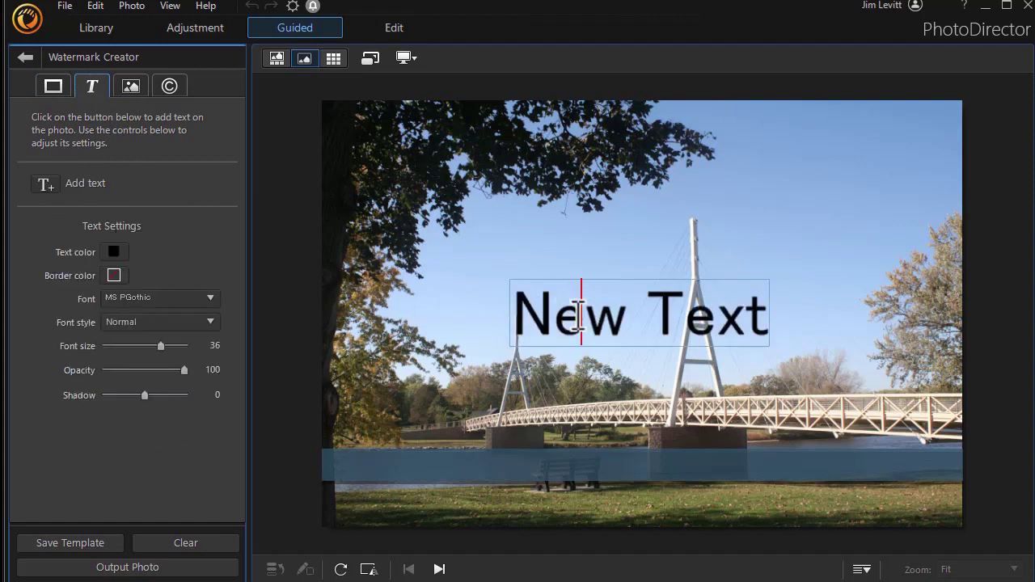
pyautogui.moveTo(531, 312); pyautogui.dragTo(769, 331)
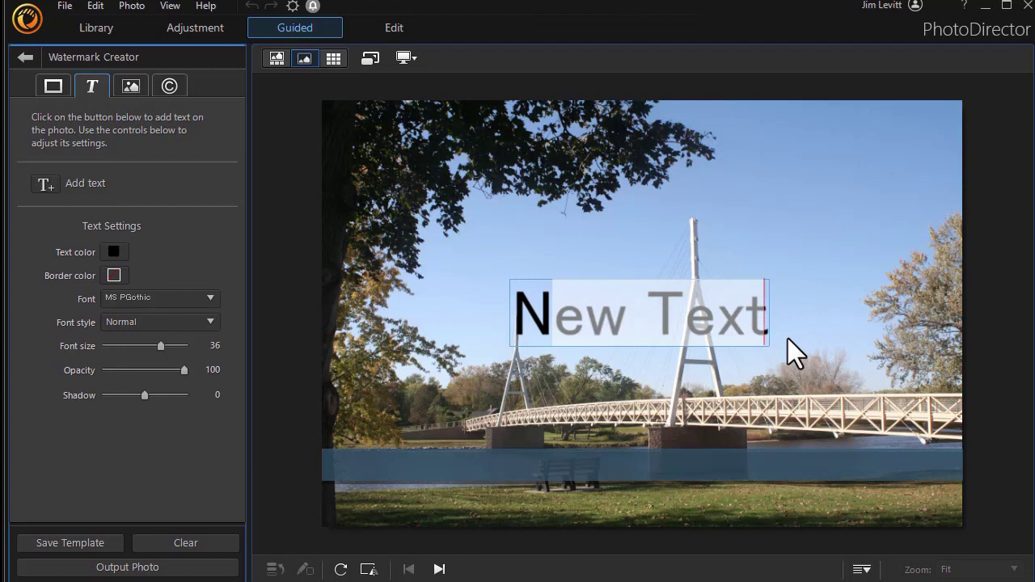
pyautogui.press('BackSpace')
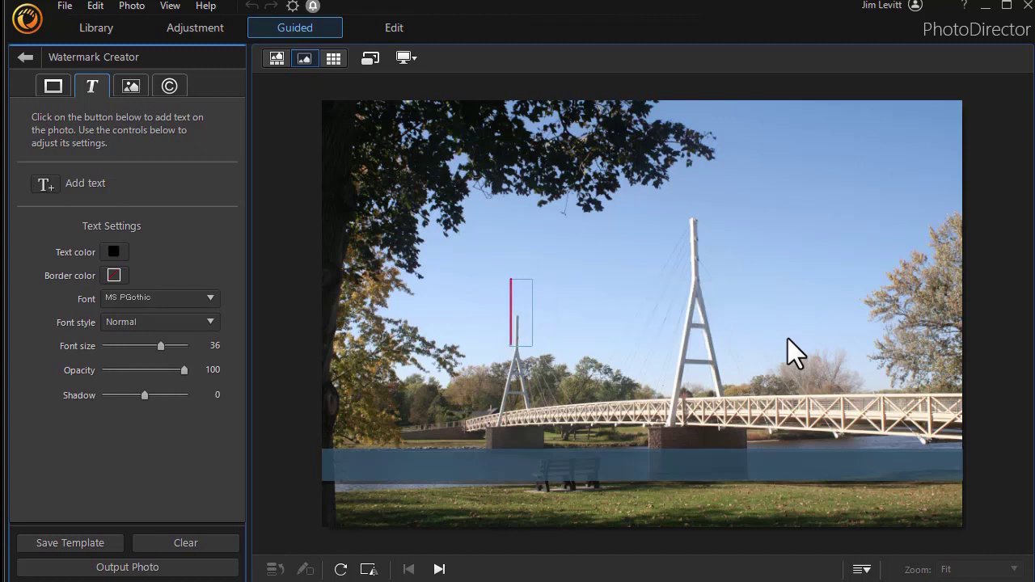
pyautogui.write('Skyu')
pyautogui.press('BackSpace')
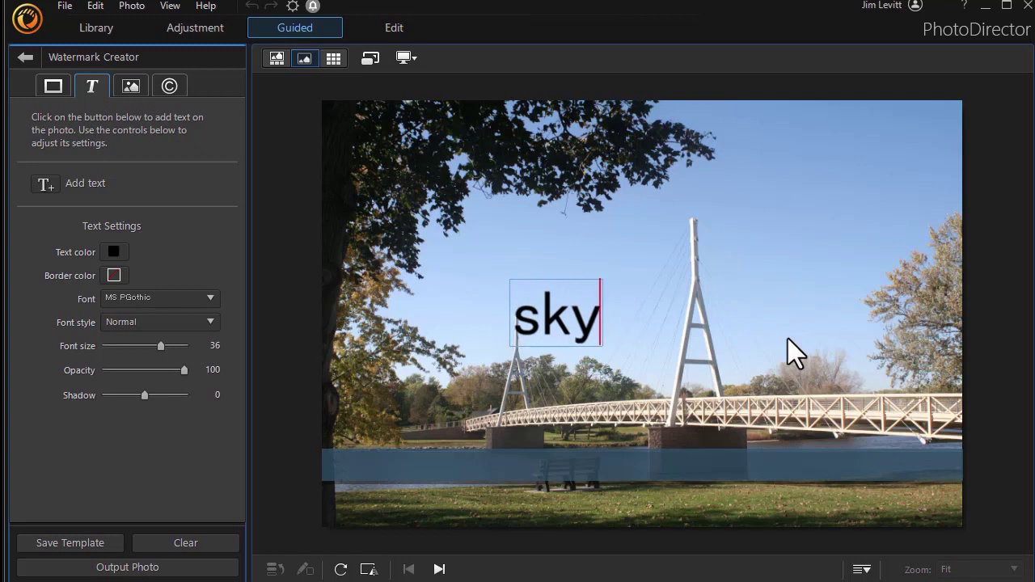
# Step: Move the Sky text up to the photo's upper right corner
pyautogui.moveTo(539, 317); pyautogui.dragTo(595, 301)
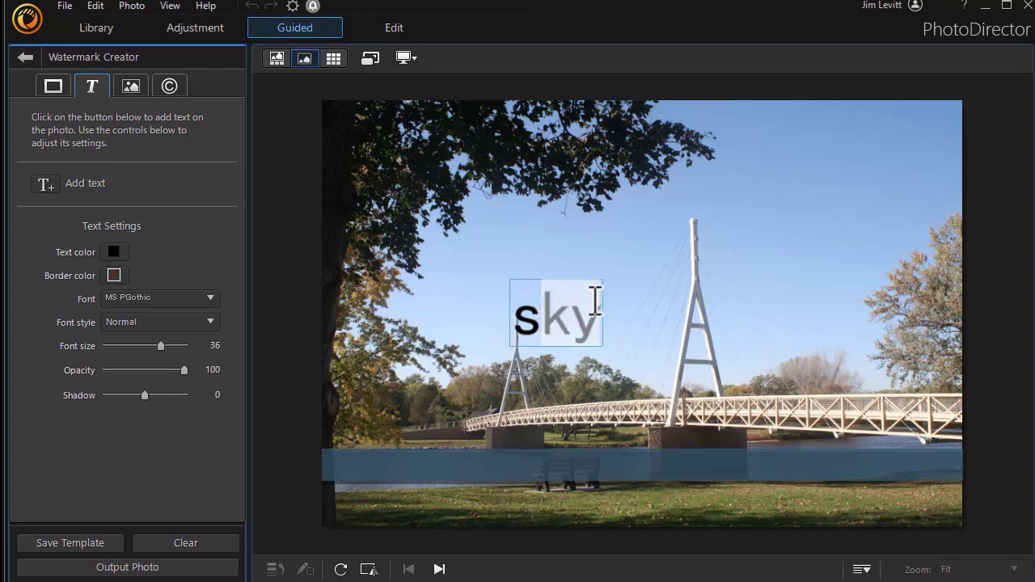
pyautogui.moveTo(557, 271); pyautogui.dragTo(817, 132)
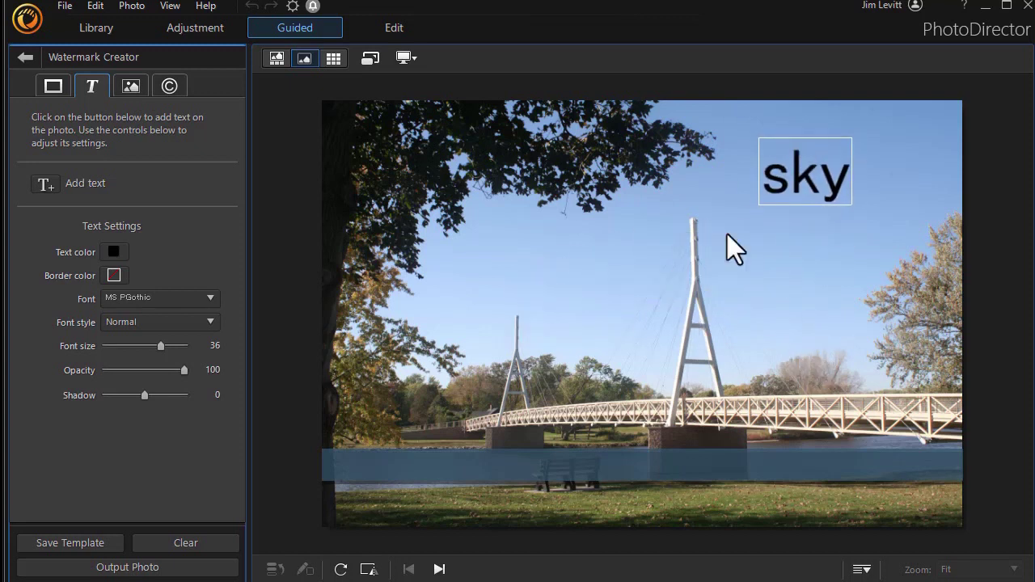
pyautogui.click(792, 267)
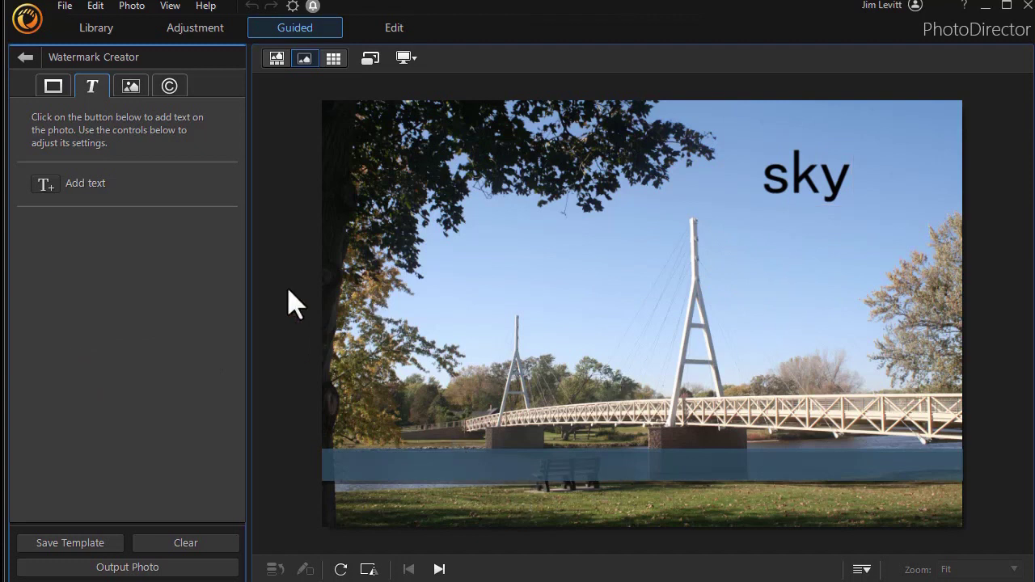
pyautogui.click(44, 186)
# Step: Type 'Madison Constructin Co.' as the new text, shrink it, make it white, and place it on the blue bar
pyautogui.click(551, 306)
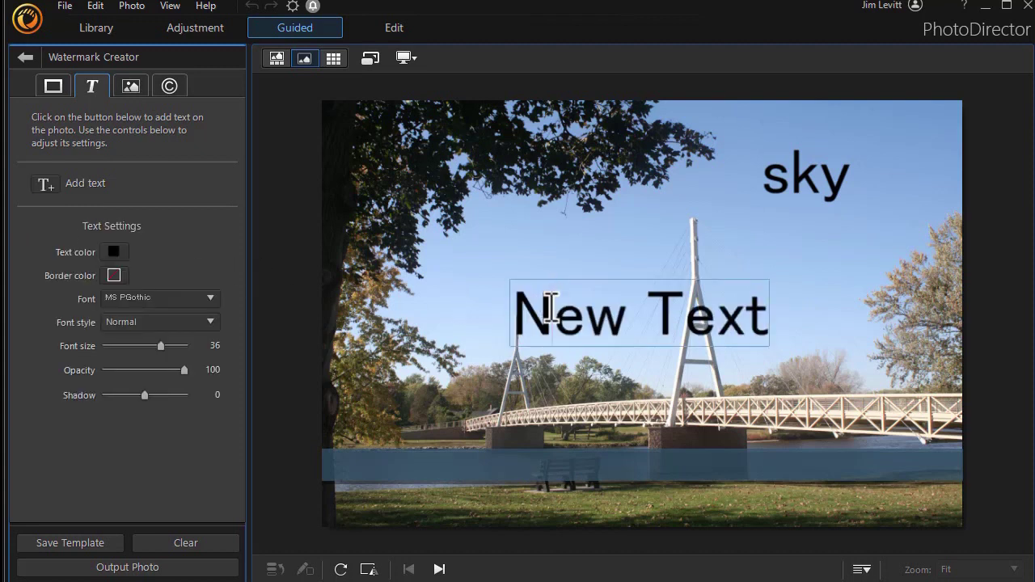
pyautogui.hotkey('ctrl', 'a')
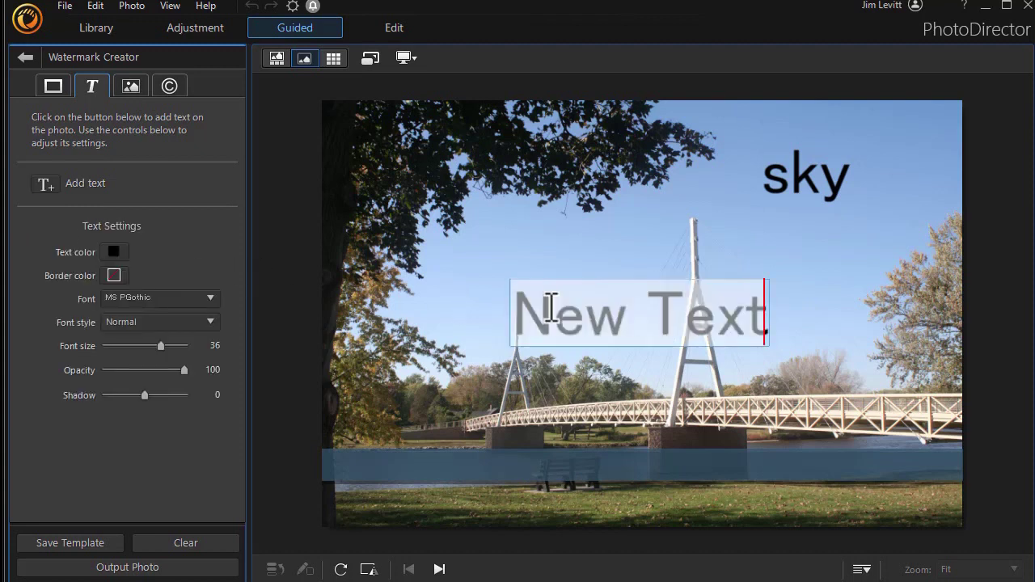
pyautogui.write('Madison')
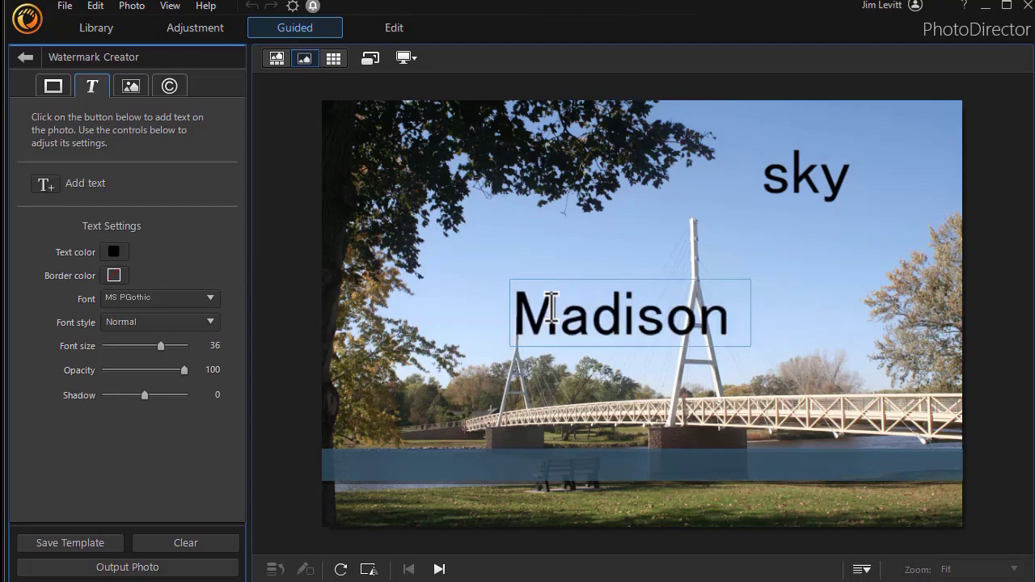
pyautogui.write(' Constructin Co.')
pyautogui.moveTo(606, 270); pyautogui.dragTo(453, 428)
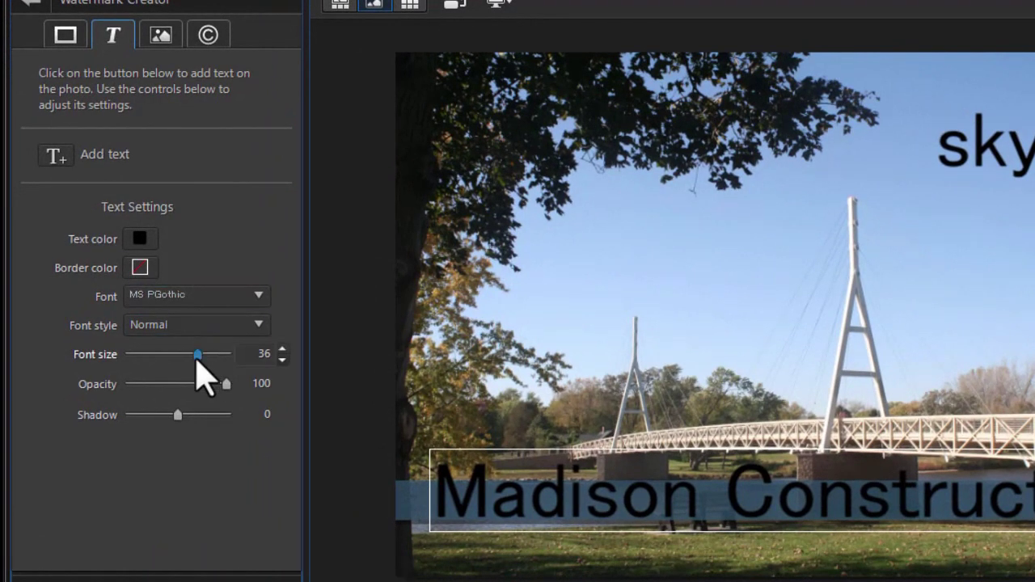
pyautogui.moveTo(198, 360); pyautogui.dragTo(160, 360)
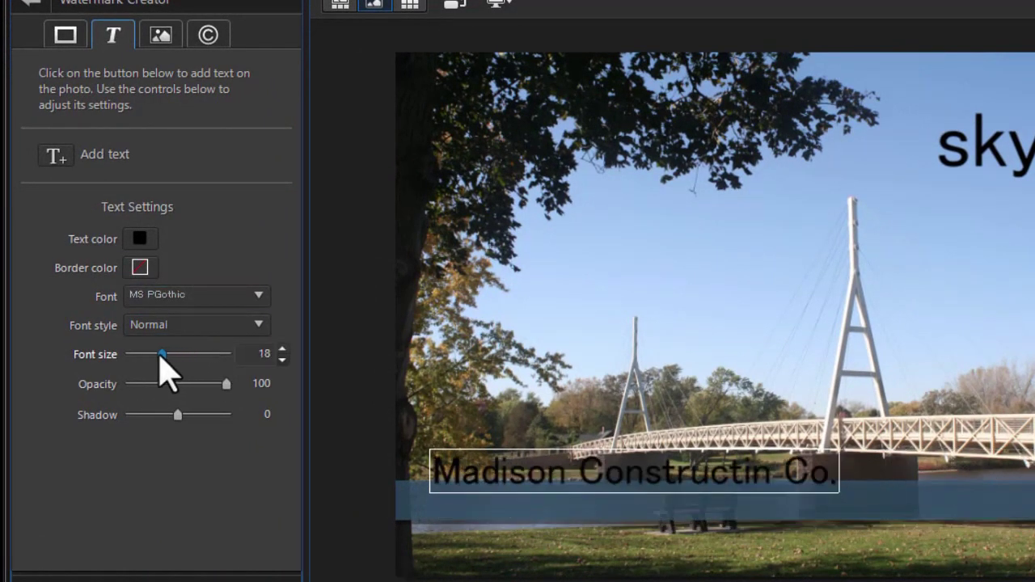
pyautogui.click(141, 240)
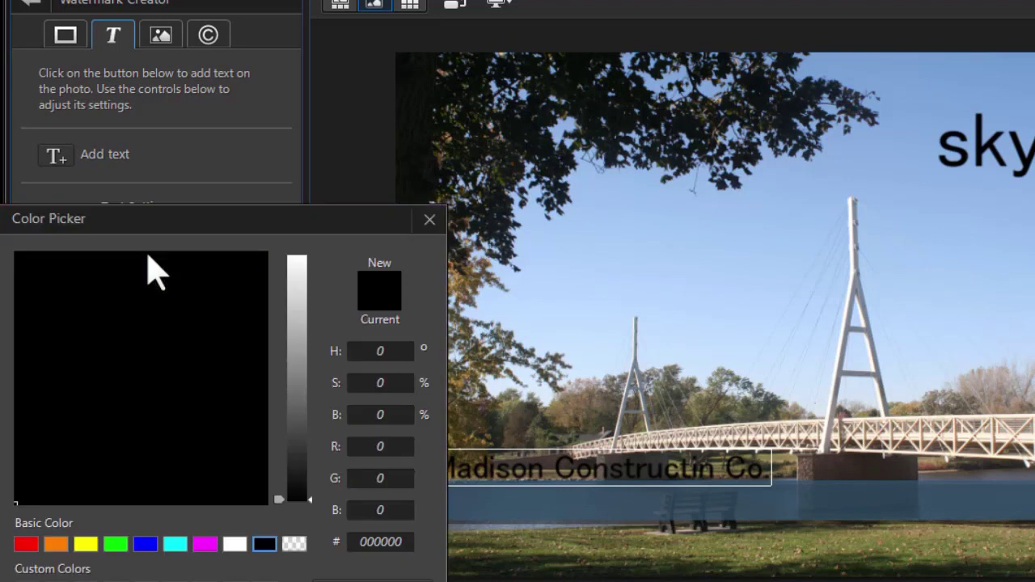
pyautogui.click(231, 542)
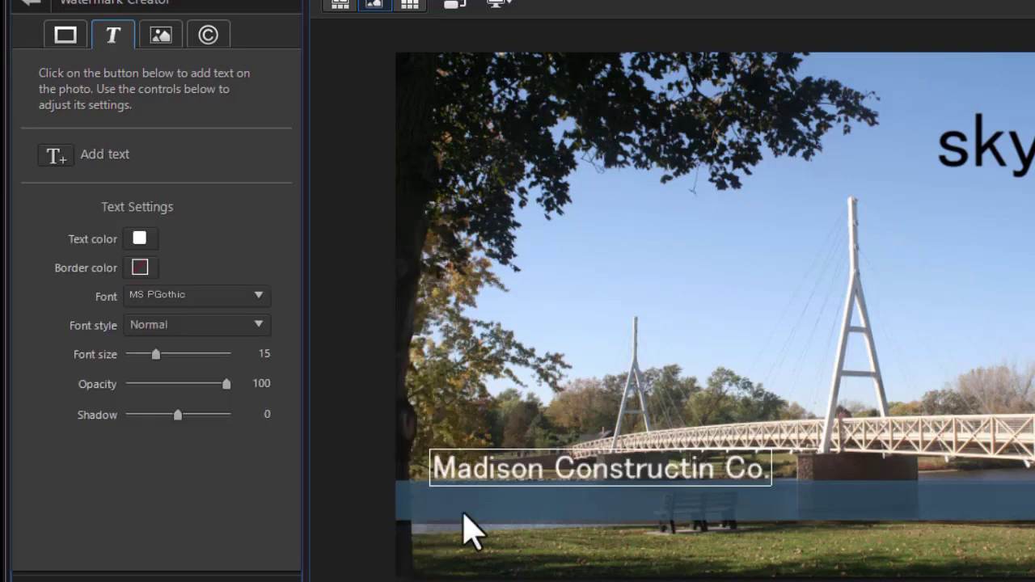
pyautogui.moveTo(522, 440); pyautogui.dragTo(618, 477)
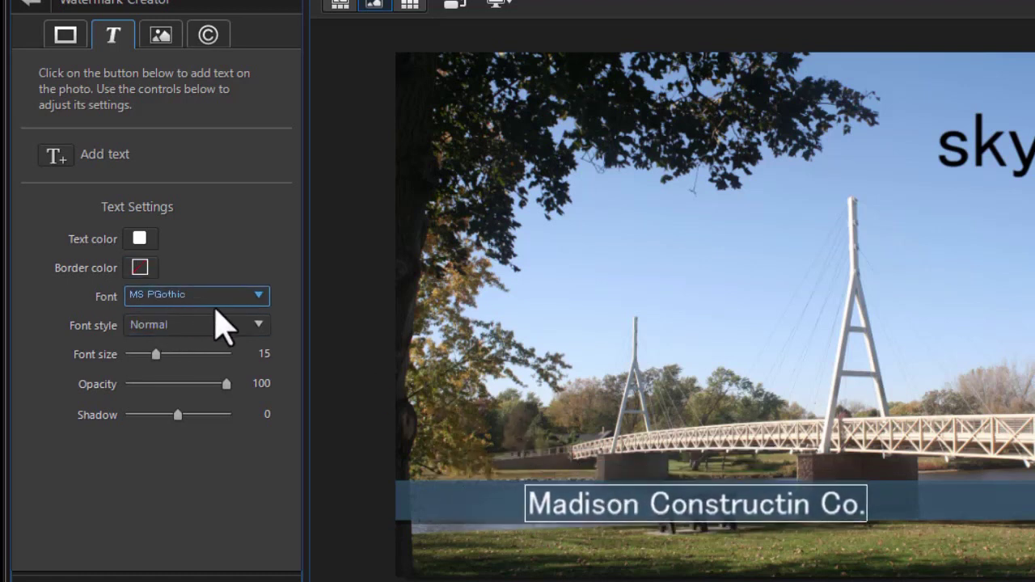
# Step: Set the company name to Montserrat Medium bold with shadow 11 and correct it to 'Madison Construction Co.'
pyautogui.click(266, 299)
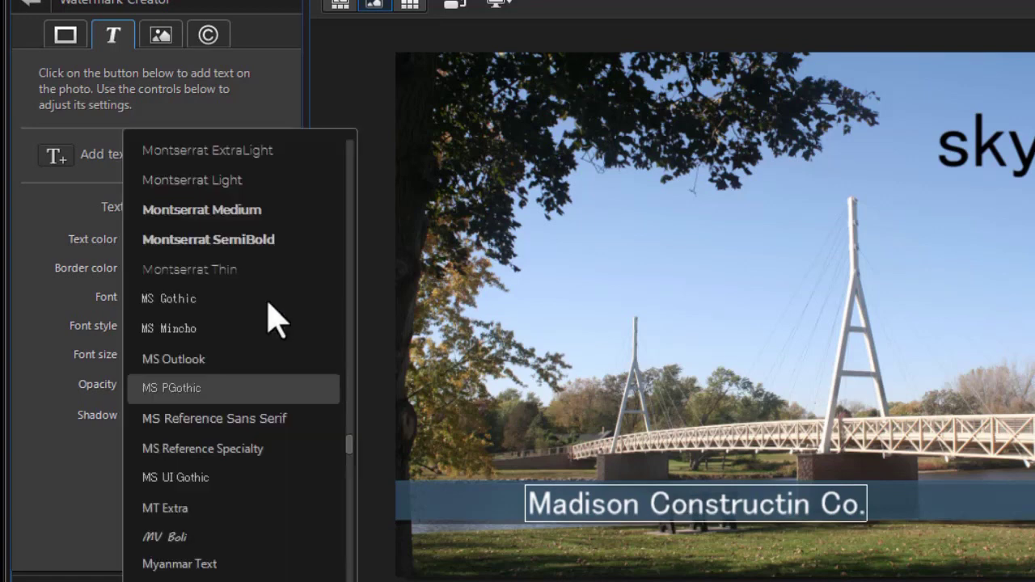
pyautogui.click(264, 209)
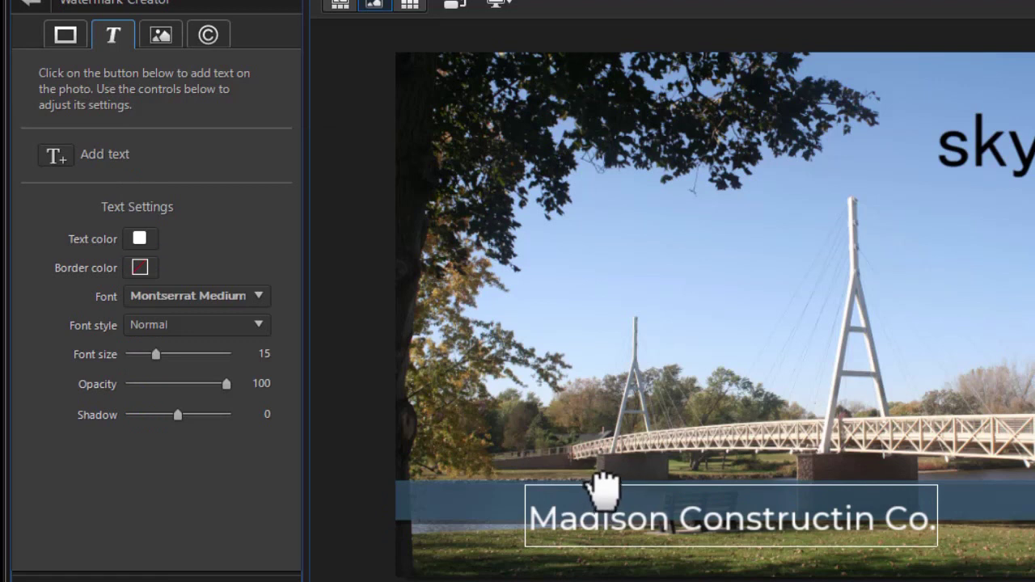
pyautogui.moveTo(598, 479)
pyautogui.mouseDown()
pyautogui.moveTo(601, 467)
pyautogui.moveTo(584, 465)
pyautogui.mouseUp()
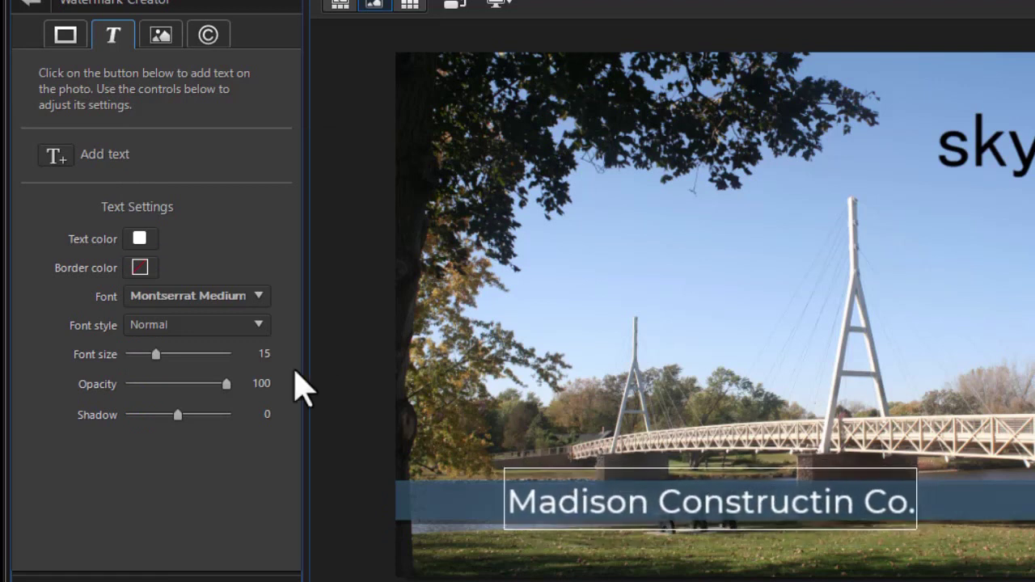
pyautogui.click(259, 325)
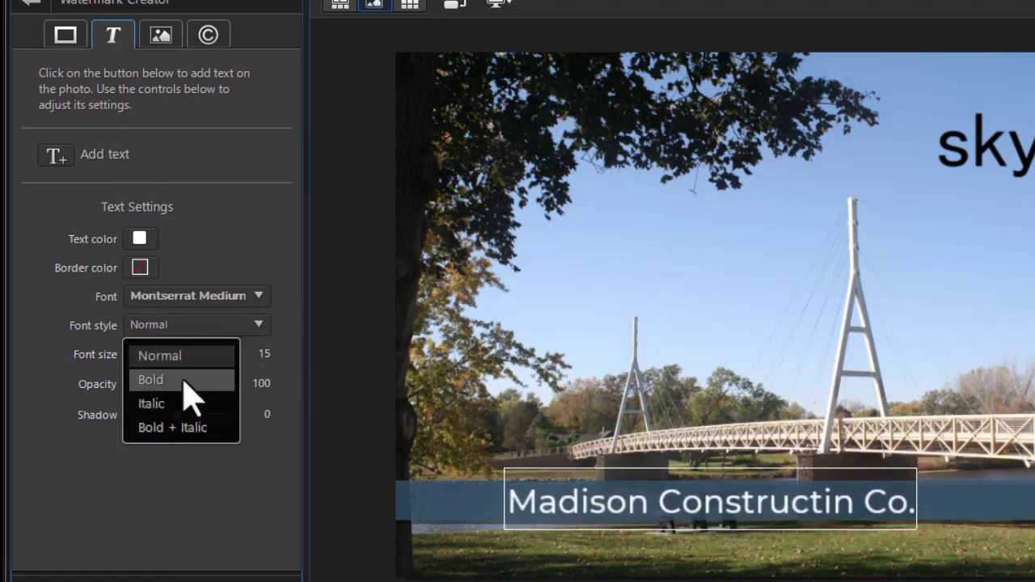
pyautogui.click(184, 380)
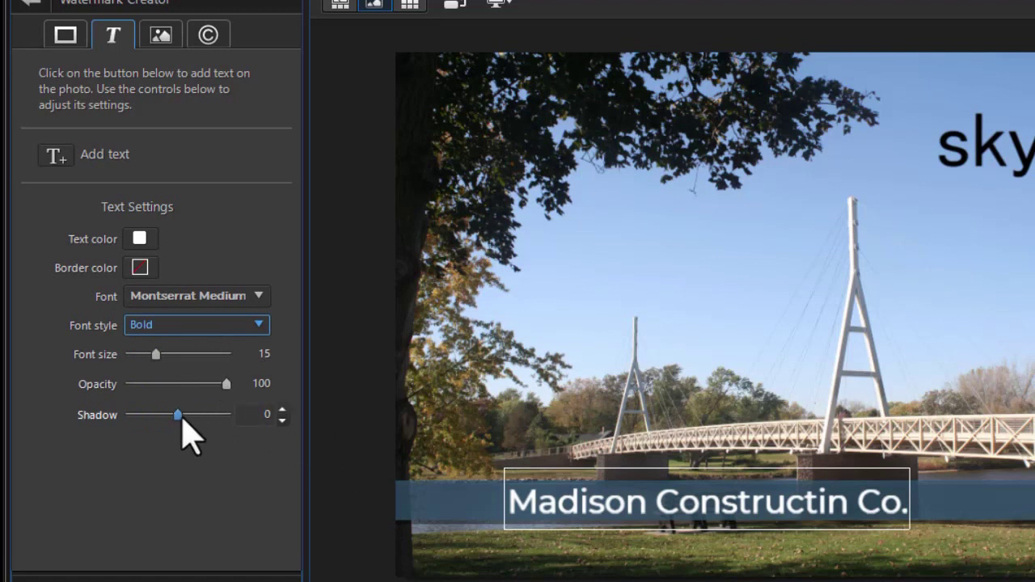
pyautogui.moveTo(178, 416); pyautogui.dragTo(210, 415)
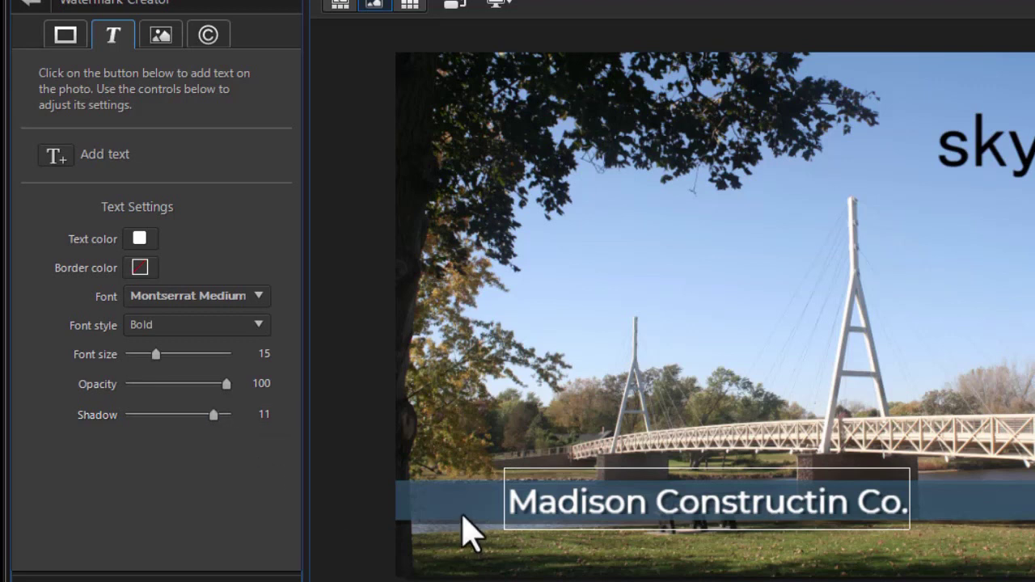
pyautogui.click(821, 508)
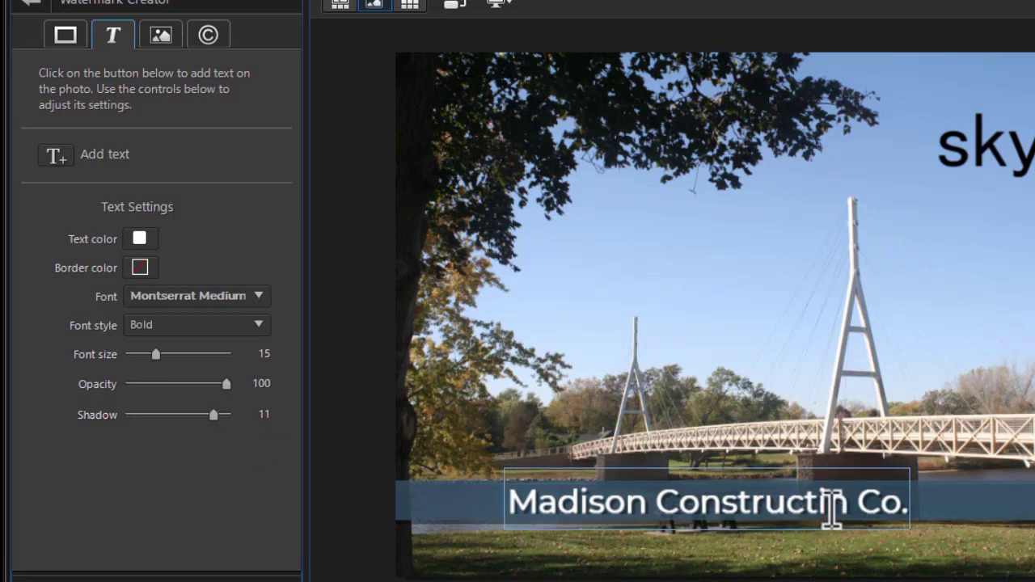
pyautogui.write('o')
pyautogui.click(552, 417)
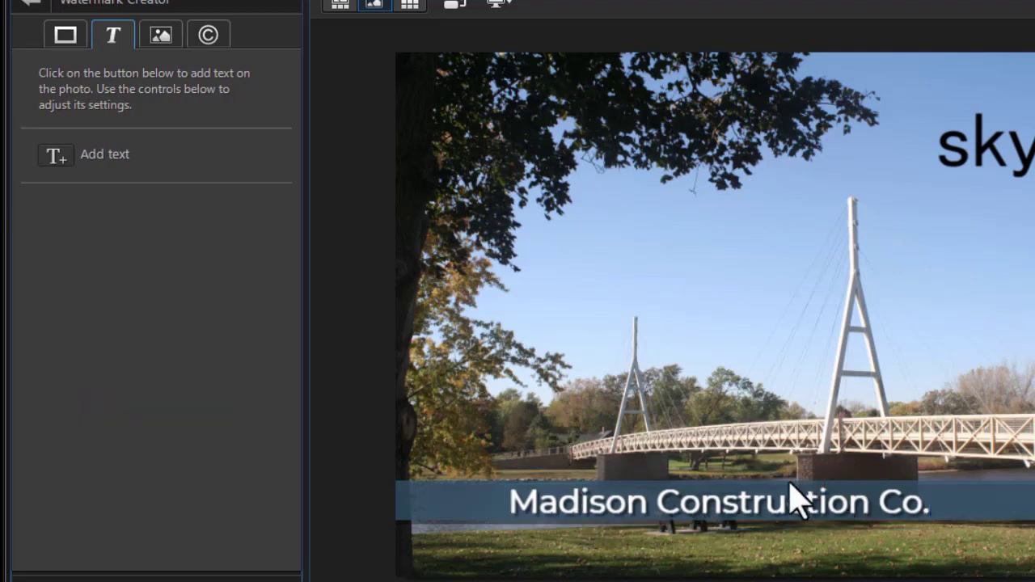
# Step: Delete the sky text watermark from the photo
pyautogui.click(1004, 149)
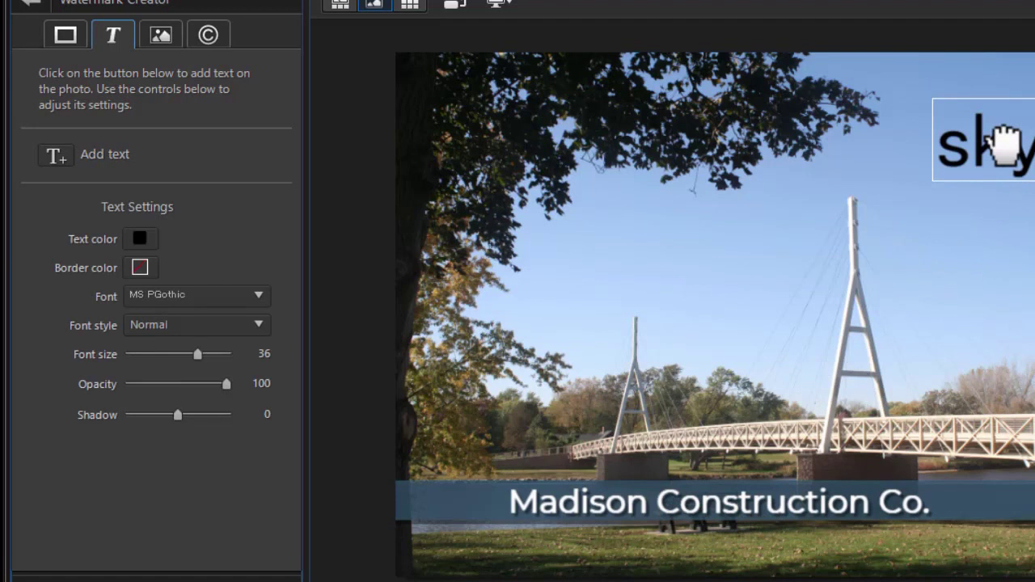
pyautogui.press('Delete')
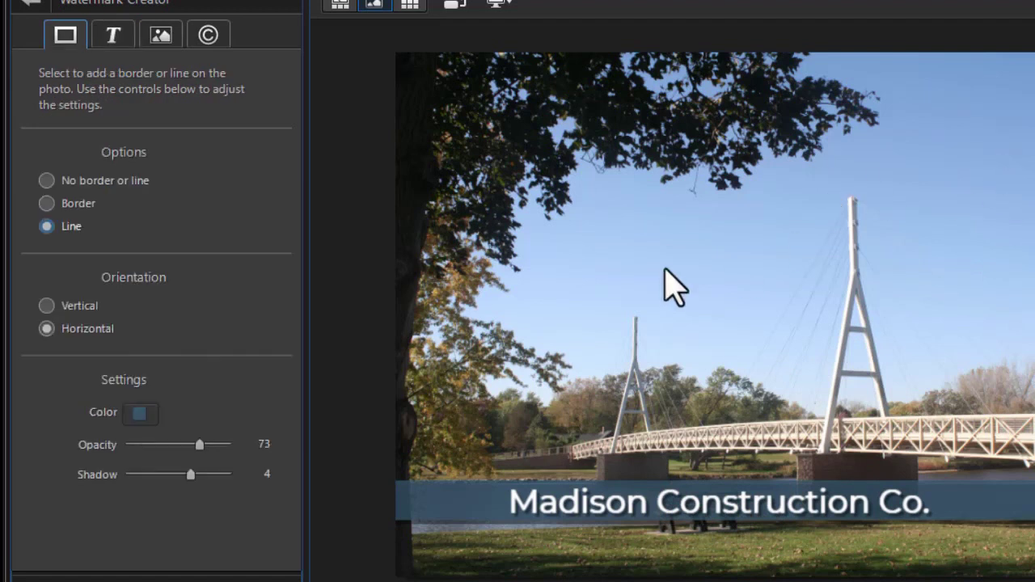
pyautogui.click(118, 36)
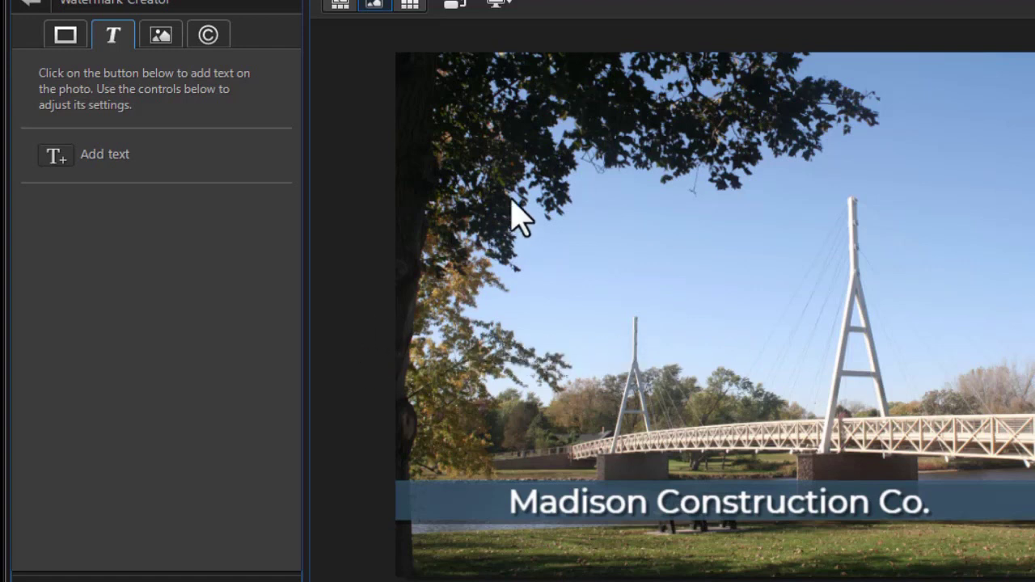
# Step: Add arrow.png as an image watermark, shrunk in the photo's top right
pyautogui.click(160, 35)
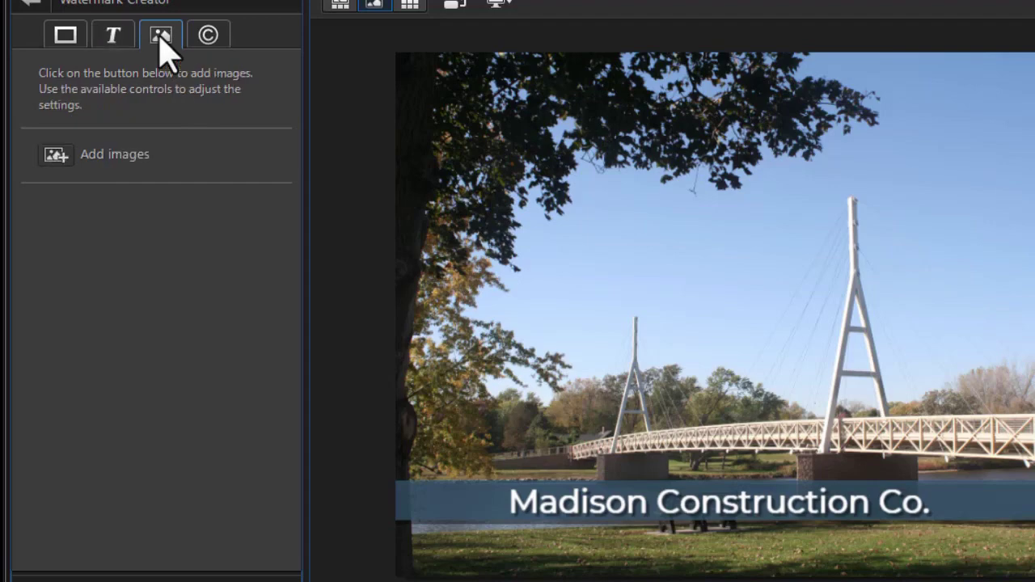
pyautogui.click(64, 160)
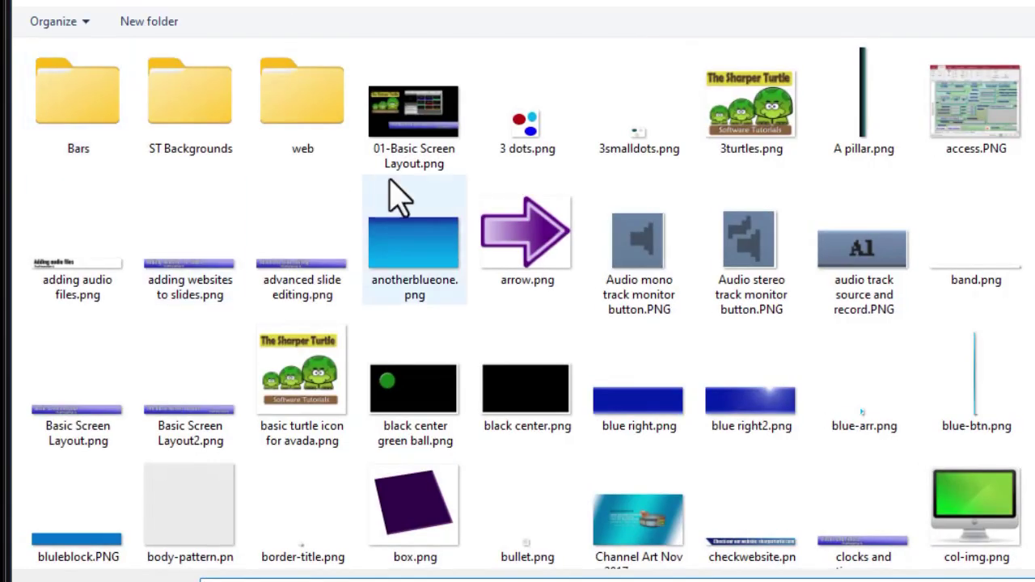
pyautogui.doubleClick(513, 267)
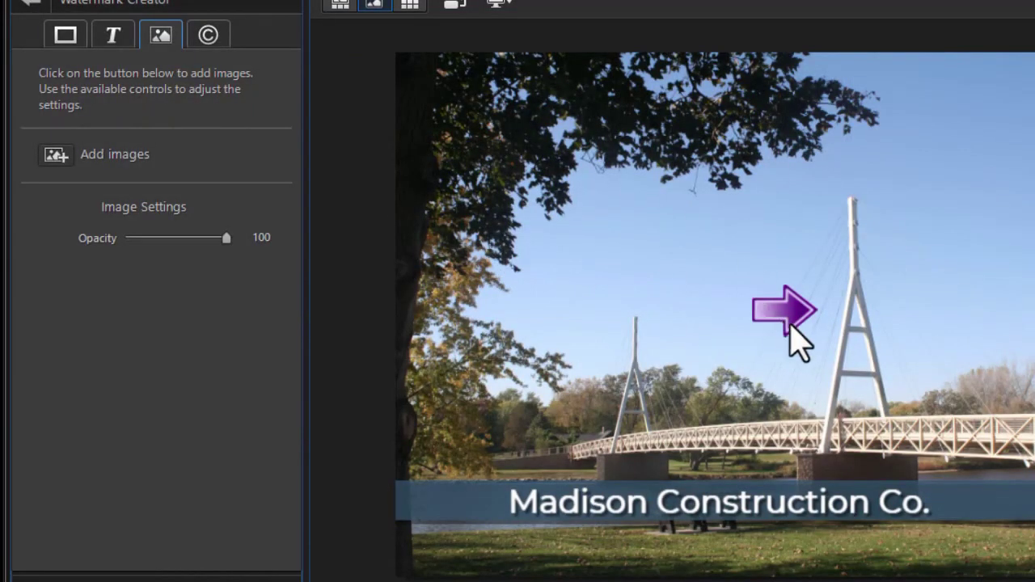
pyautogui.moveTo(790, 318); pyautogui.dragTo(1002, 243)
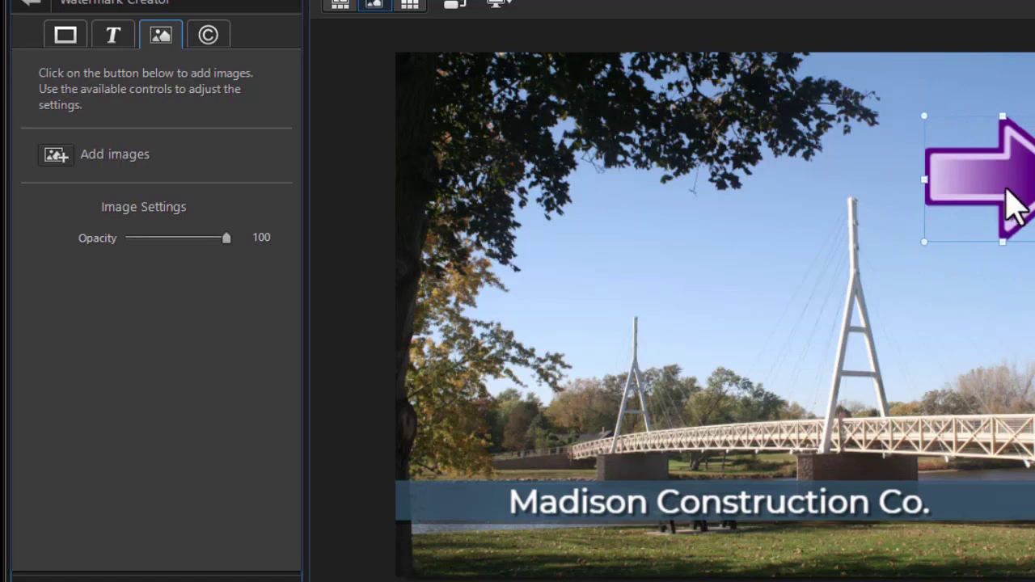
pyautogui.moveTo(1012, 203)
pyautogui.mouseDown()
pyautogui.moveTo(1000, 254)
pyautogui.moveTo(1002, 191)
pyautogui.mouseUp()
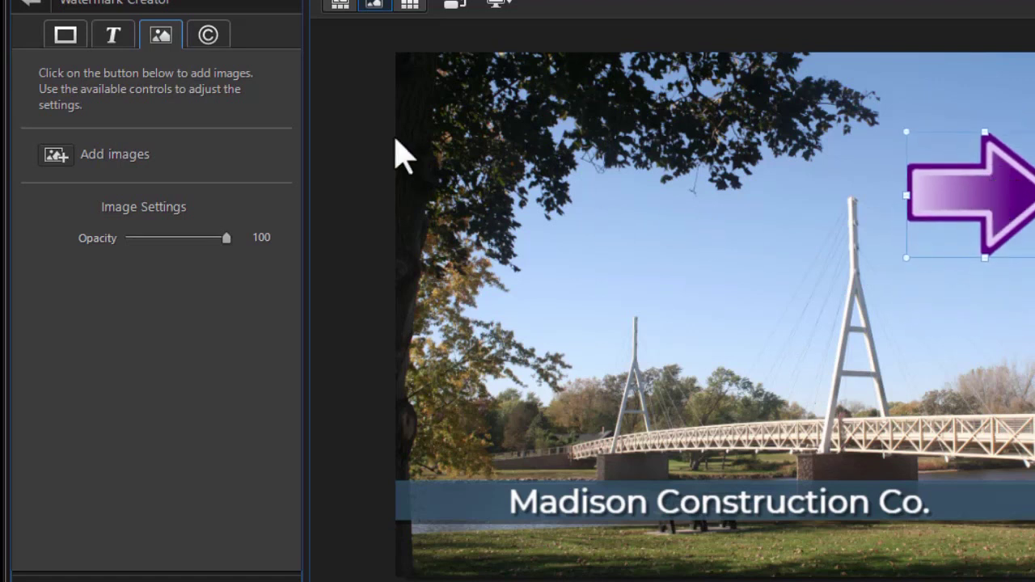
# Step: Place 3 dots.png at the left end of the blue bar and delete the arrow image
pyautogui.click(56, 155)
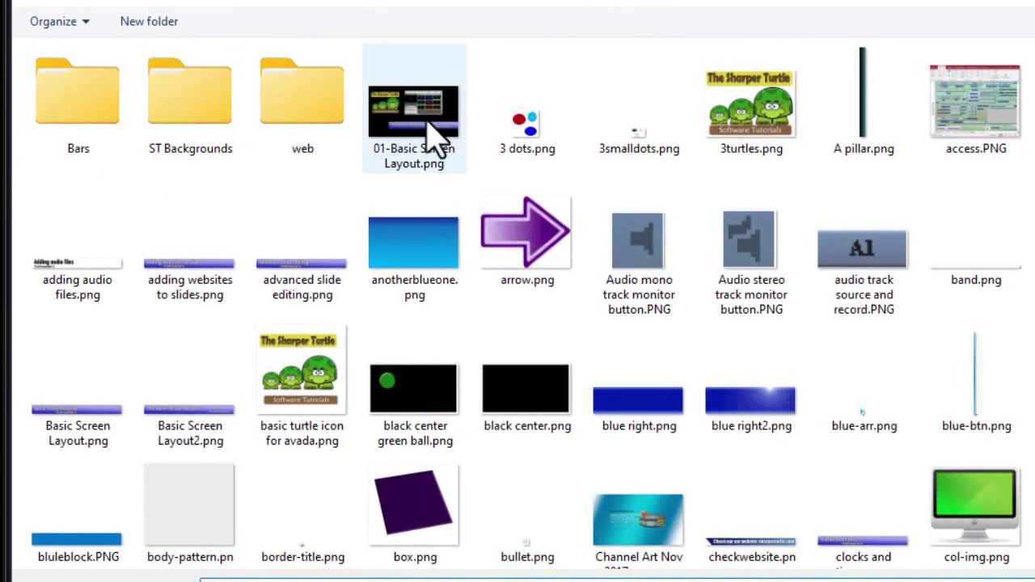
pyautogui.doubleClick(525, 137)
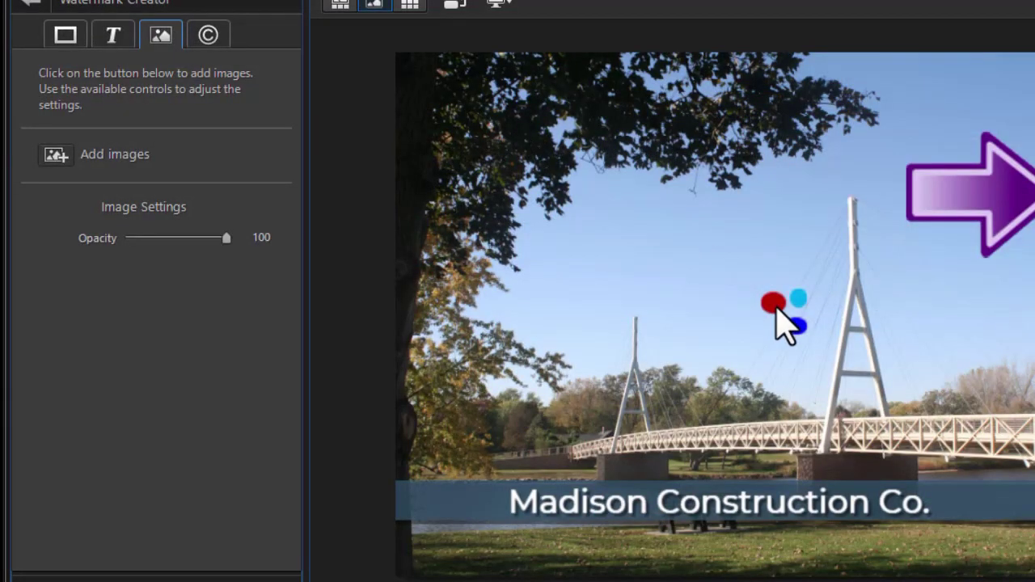
pyautogui.moveTo(764, 318); pyautogui.dragTo(456, 496)
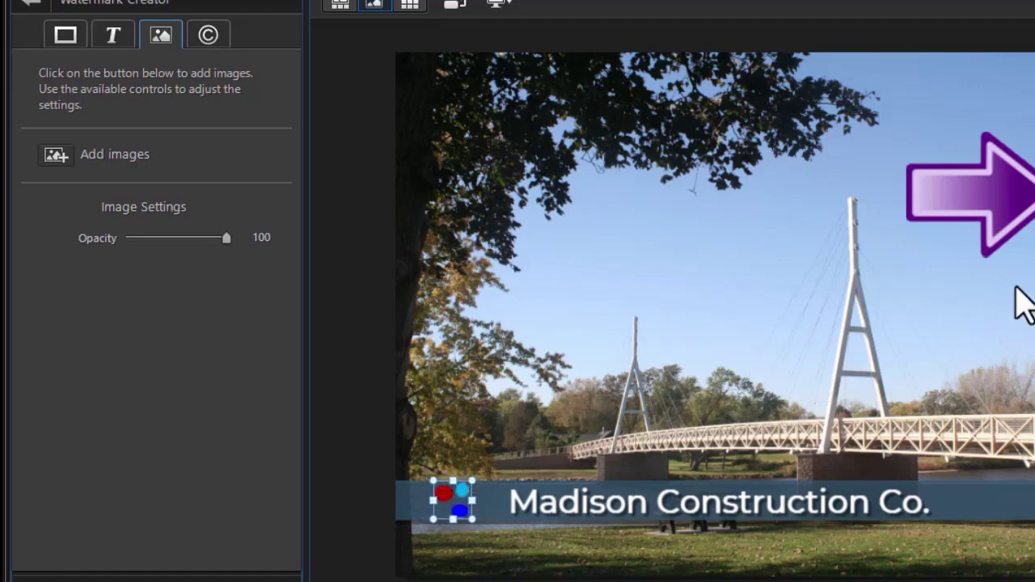
pyautogui.click(999, 215)
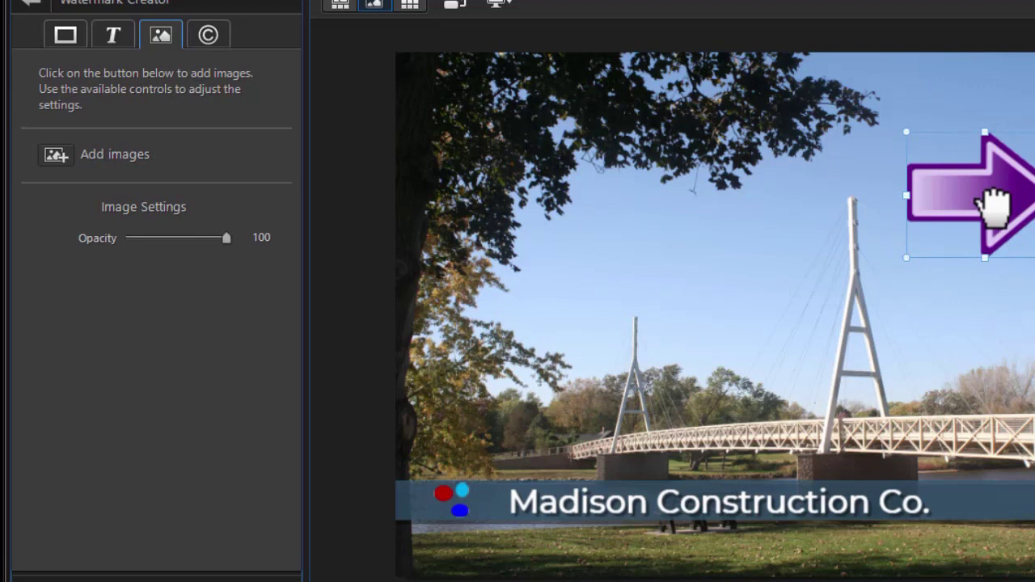
pyautogui.press('Delete')
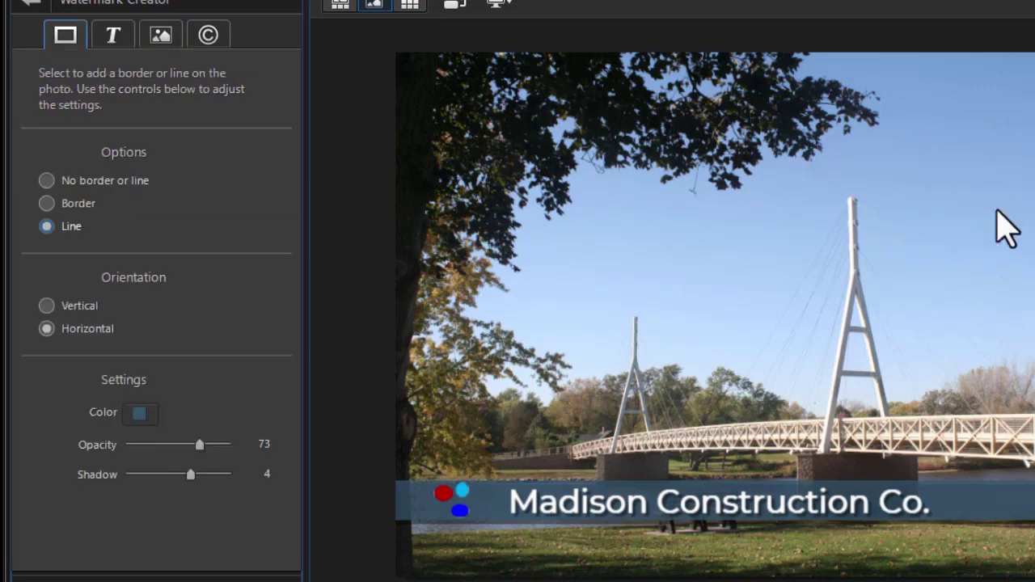
pyautogui.click(211, 38)
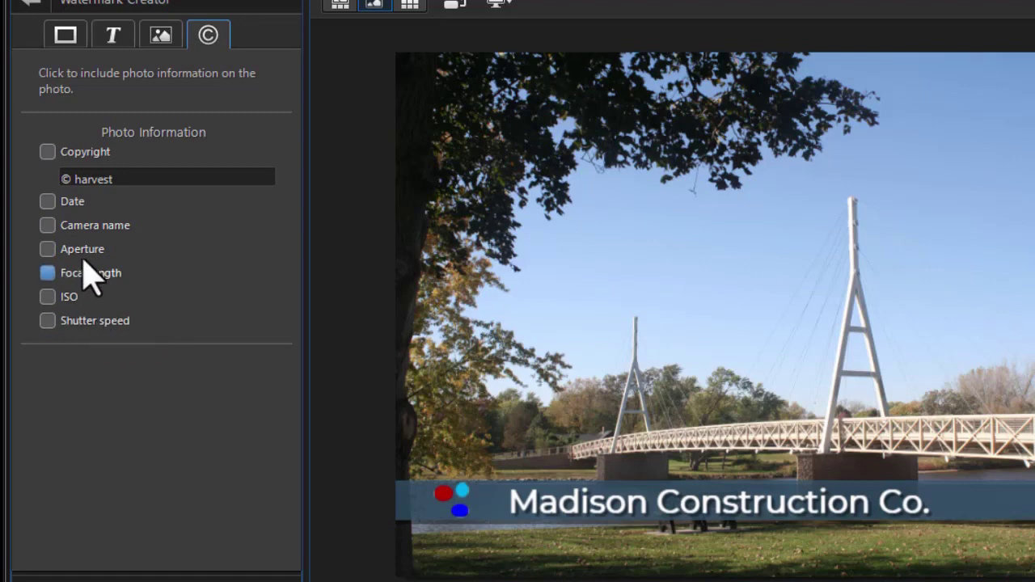
# Step: Show the camera name in yellow, right-aligned along the photo's bottom edge
pyautogui.click(48, 226)
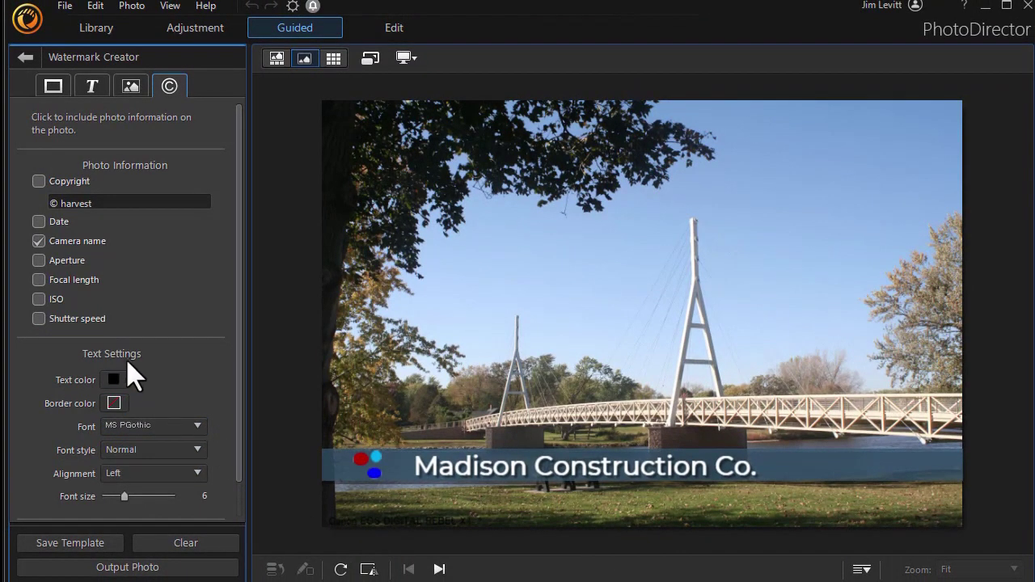
pyautogui.click(114, 379)
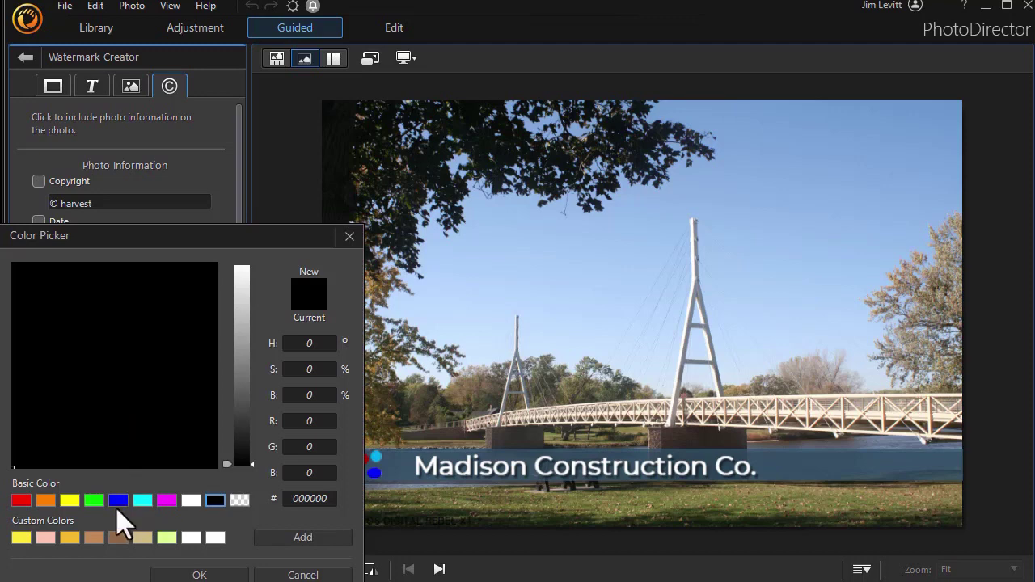
pyautogui.click(69, 500)
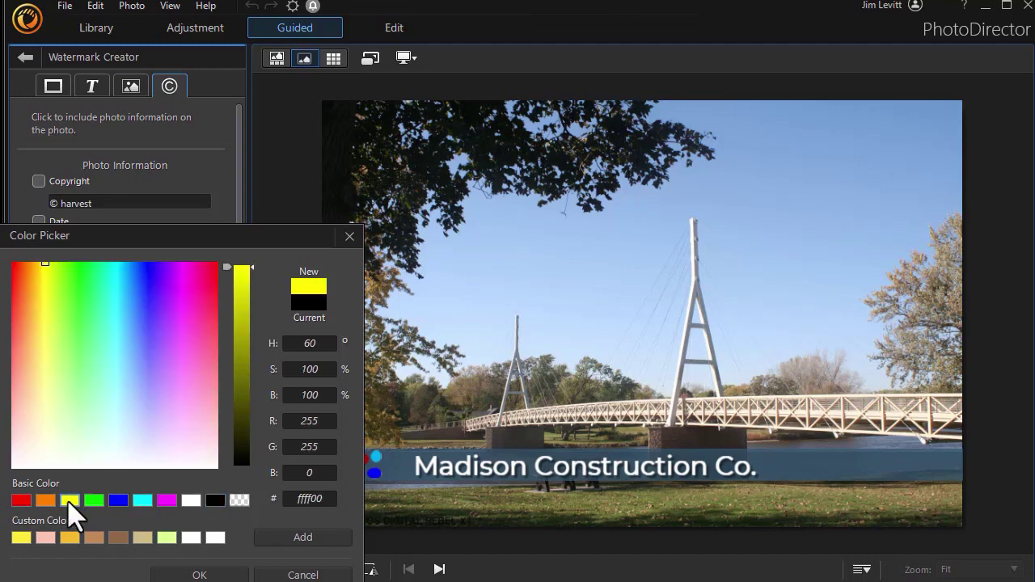
pyautogui.click(194, 574)
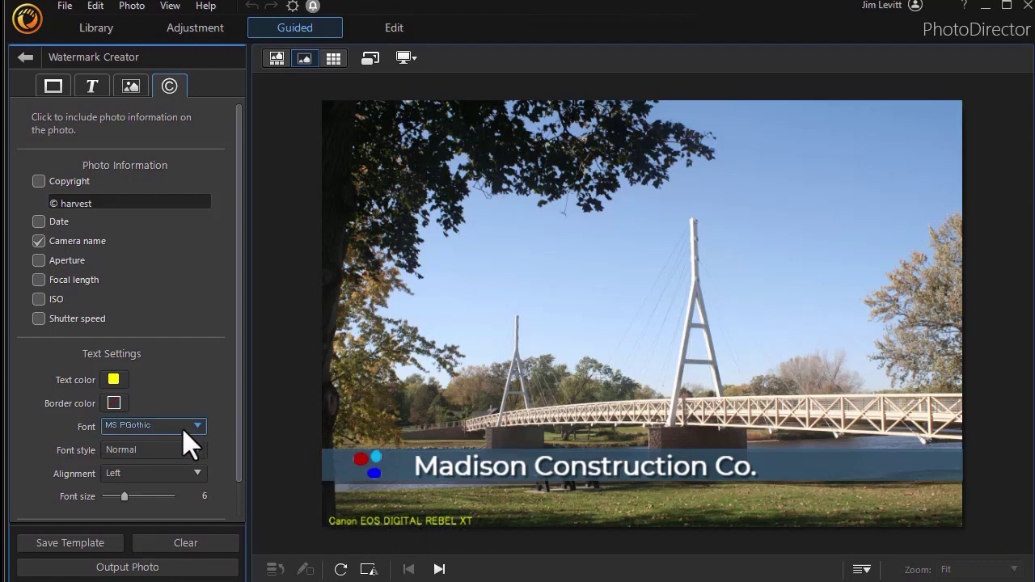
pyautogui.click(196, 474)
pyautogui.click(158, 515)
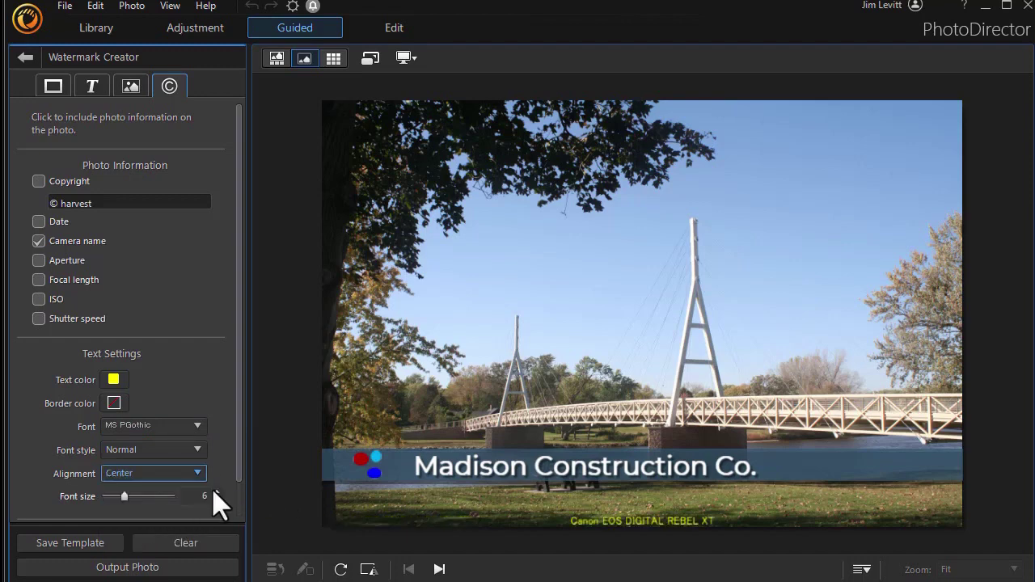
pyautogui.click(197, 475)
pyautogui.click(179, 539)
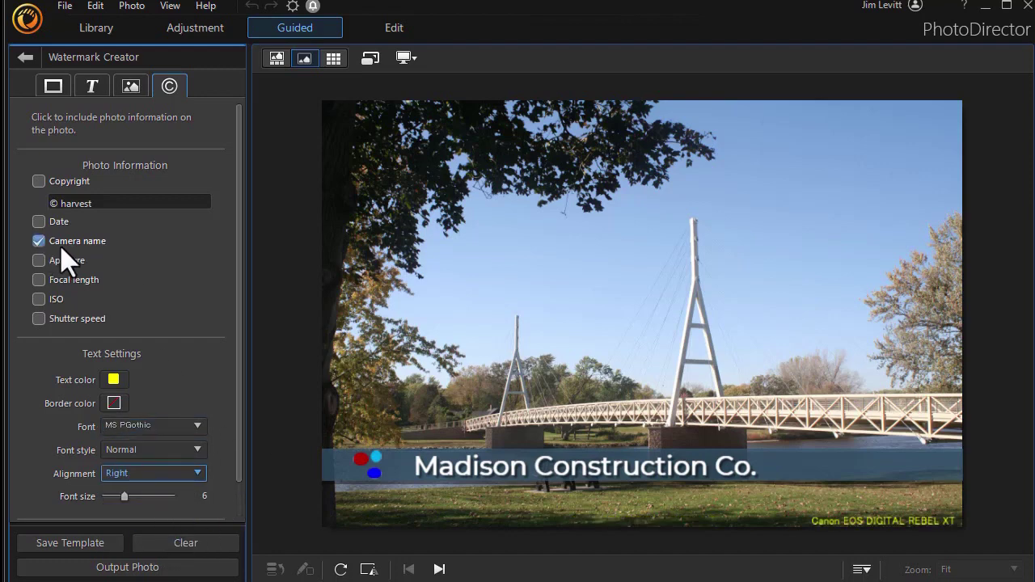
# Step: Swap the camera name for copyright text 'Madison Construction 2022' at font size 9
pyautogui.click(39, 240)
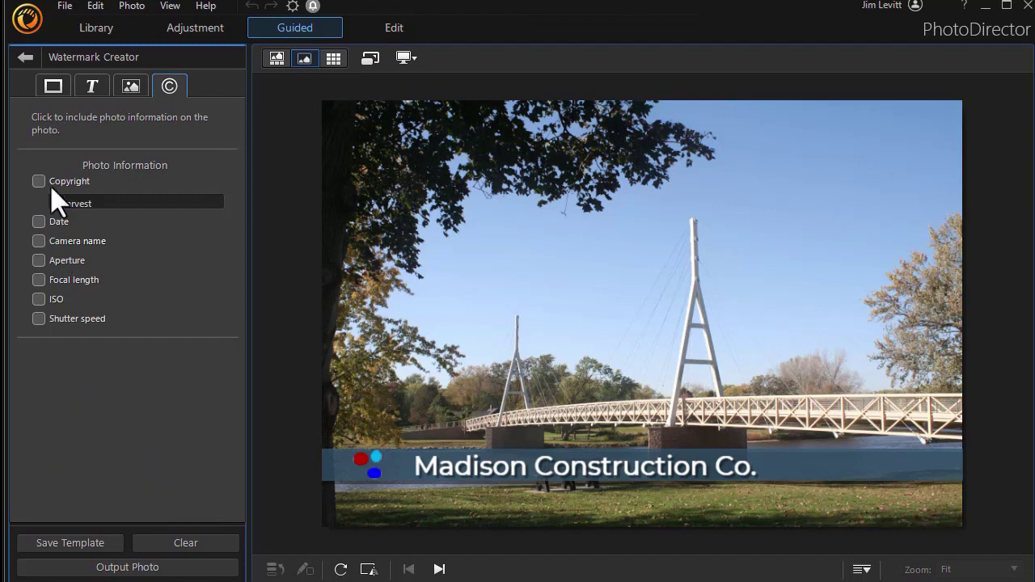
pyautogui.click(39, 181)
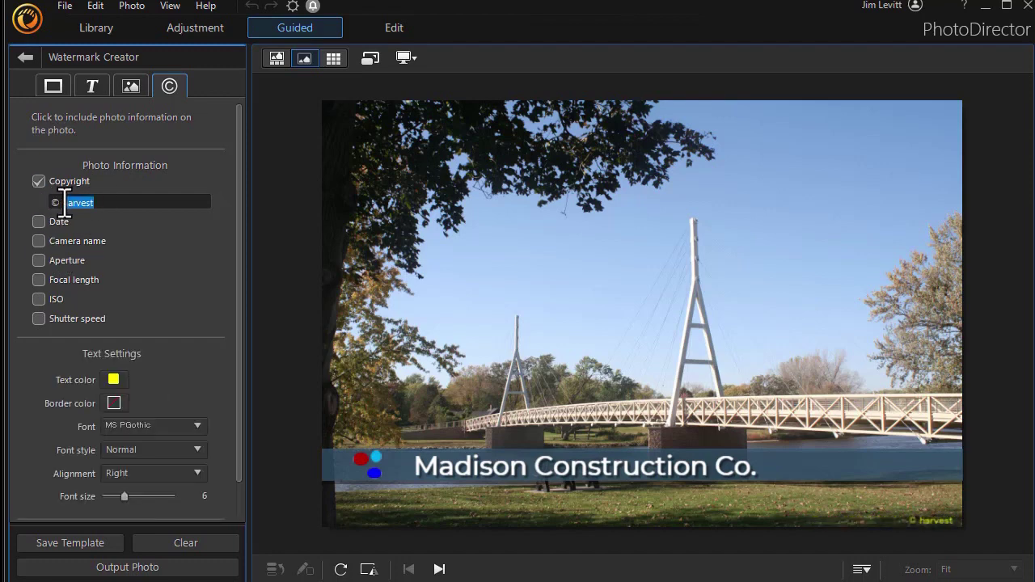
pyautogui.click(65, 202)
pyautogui.write('Madison Construction ')
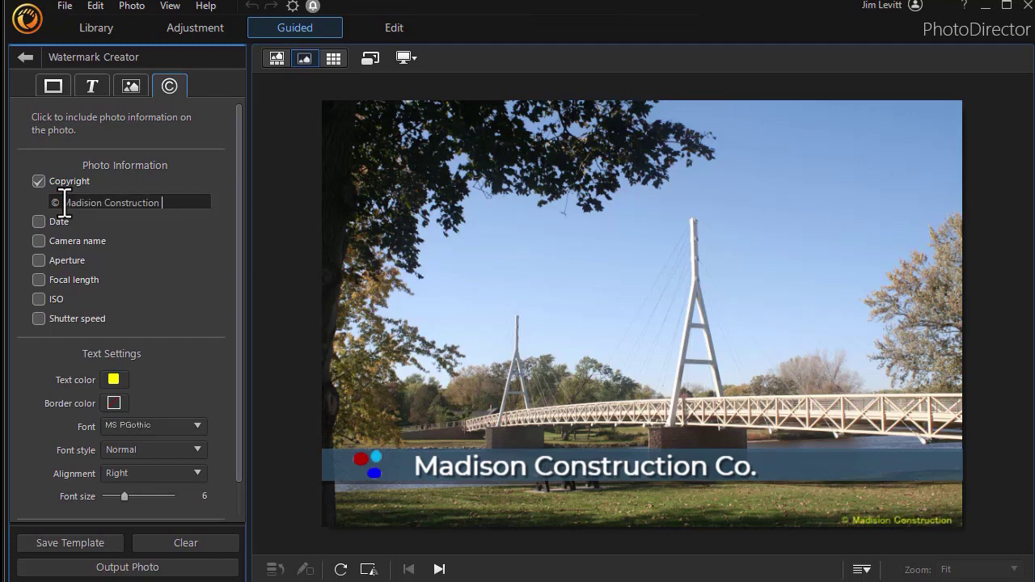
pyautogui.write('2022')
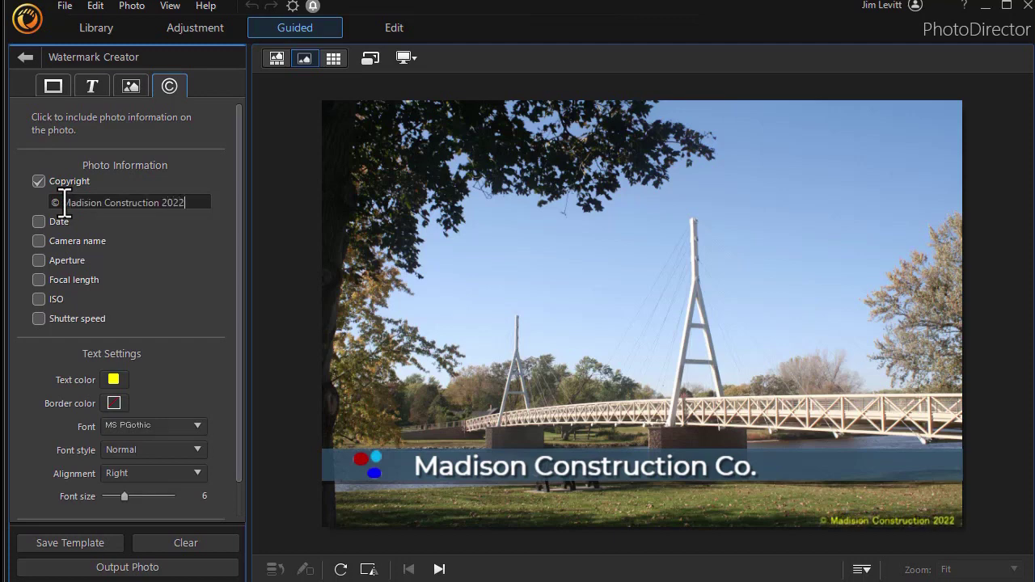
pyautogui.click(183, 273)
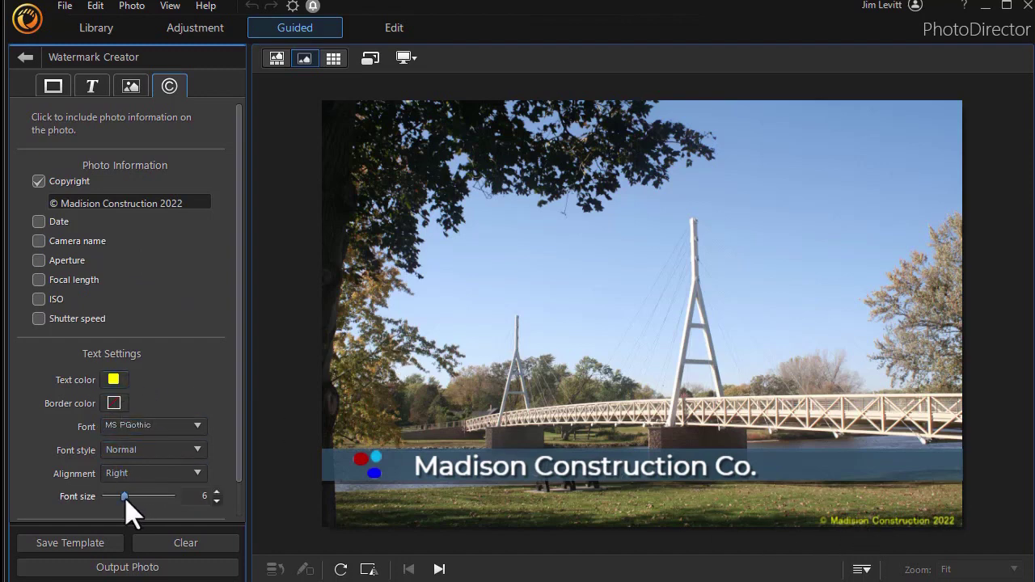
pyautogui.moveTo(124, 496); pyautogui.dragTo(138, 497)
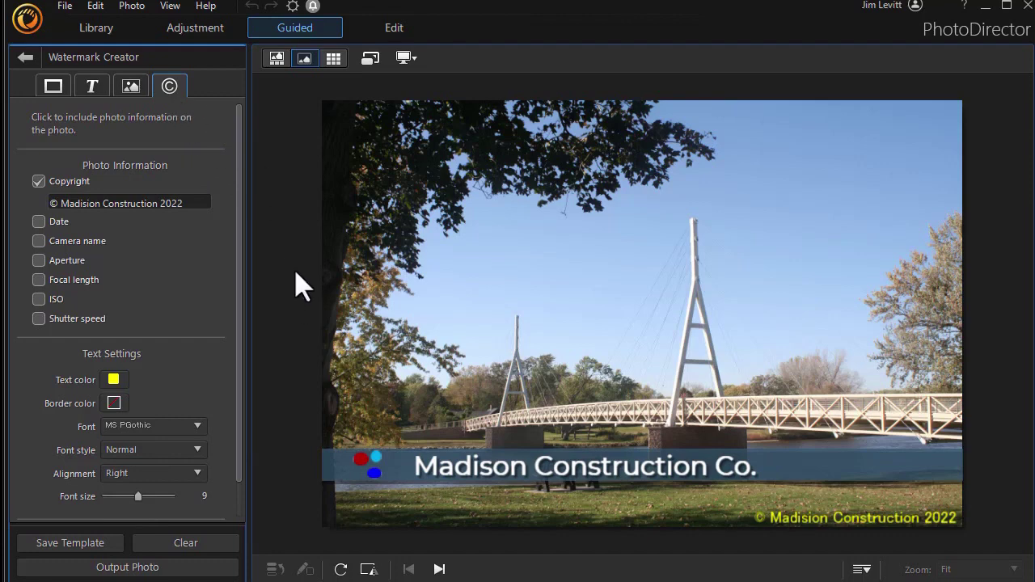
# Step: Save the watermark as a template named 'a test', then begin resetting the watermark edits
pyautogui.click(69, 542)
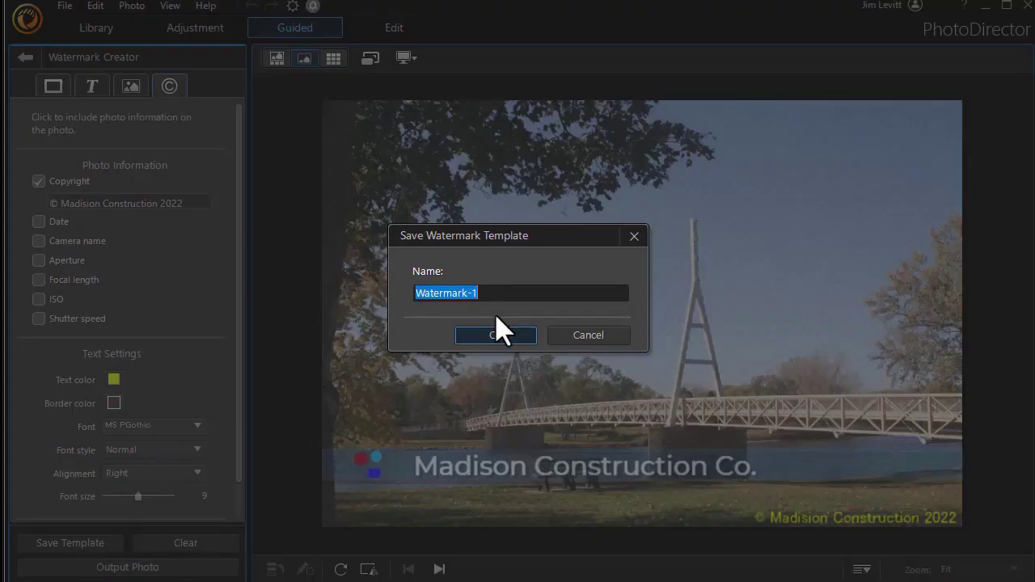
pyautogui.moveTo(485, 297); pyautogui.dragTo(405, 295)
pyautogui.write('a test')
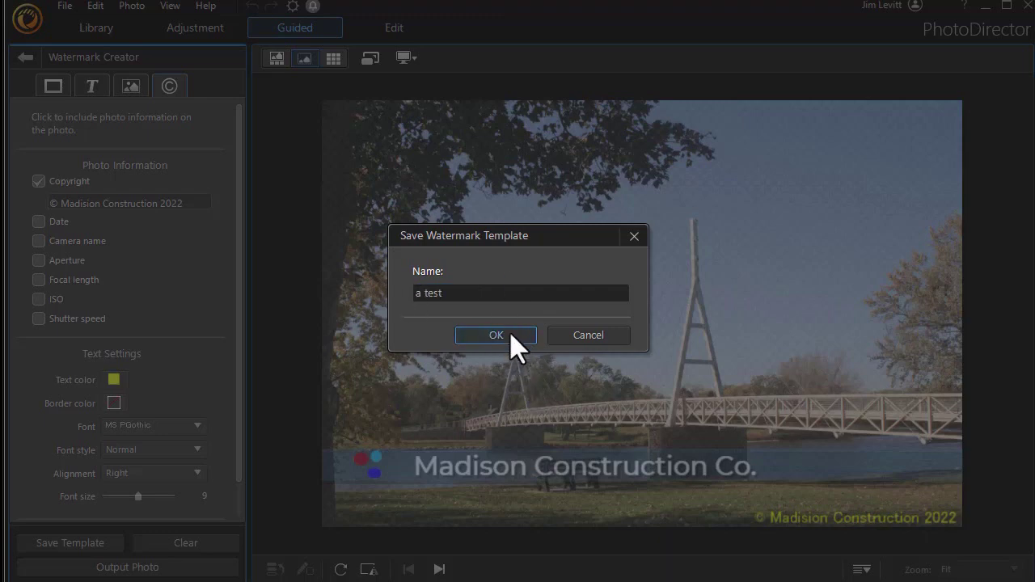
pyautogui.click(495, 335)
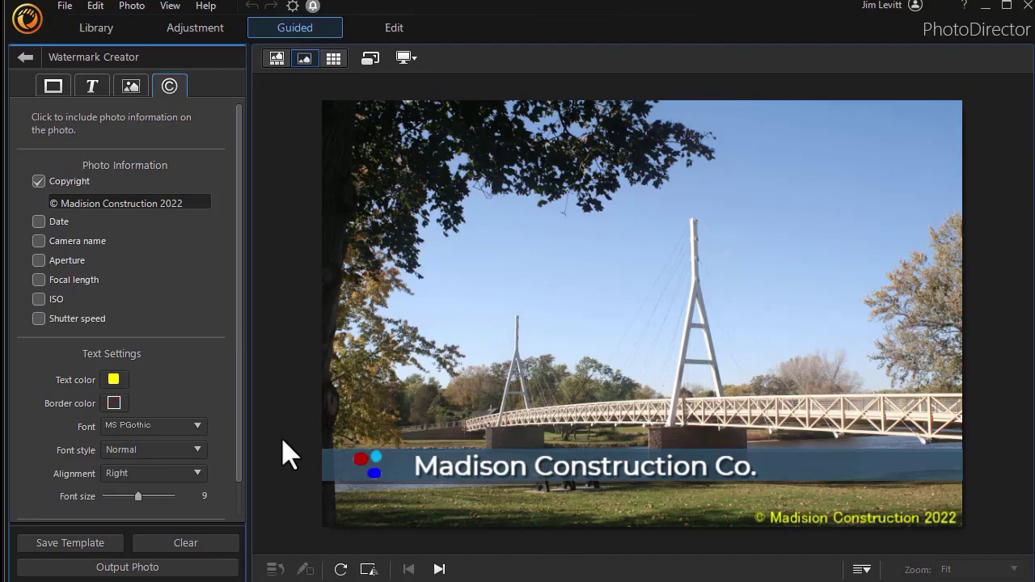
pyautogui.click(186, 544)
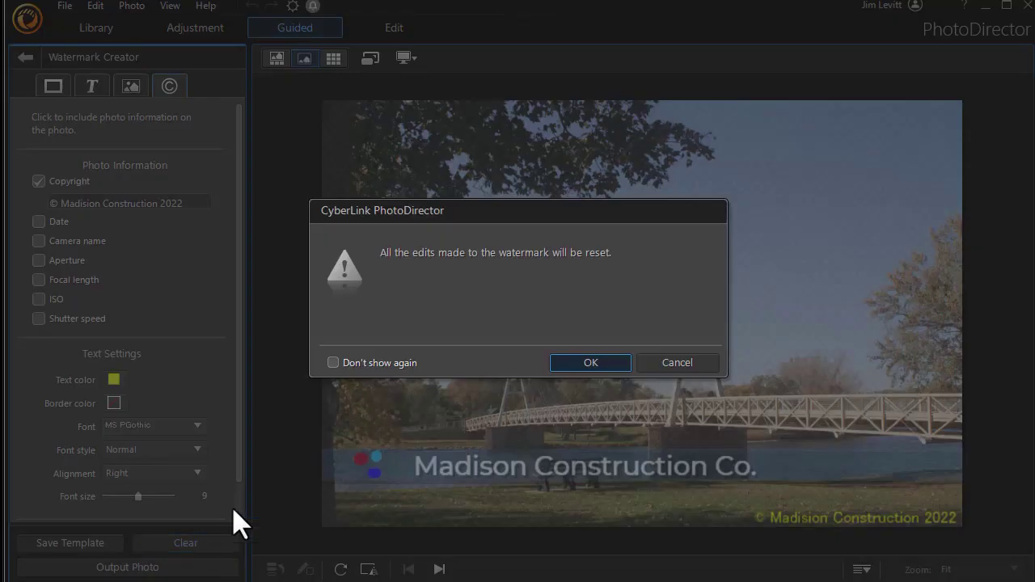
# Step: Confirm clearing the watermark and open the green Stillwater lift-bridge photo enlarged
pyautogui.click(599, 364)
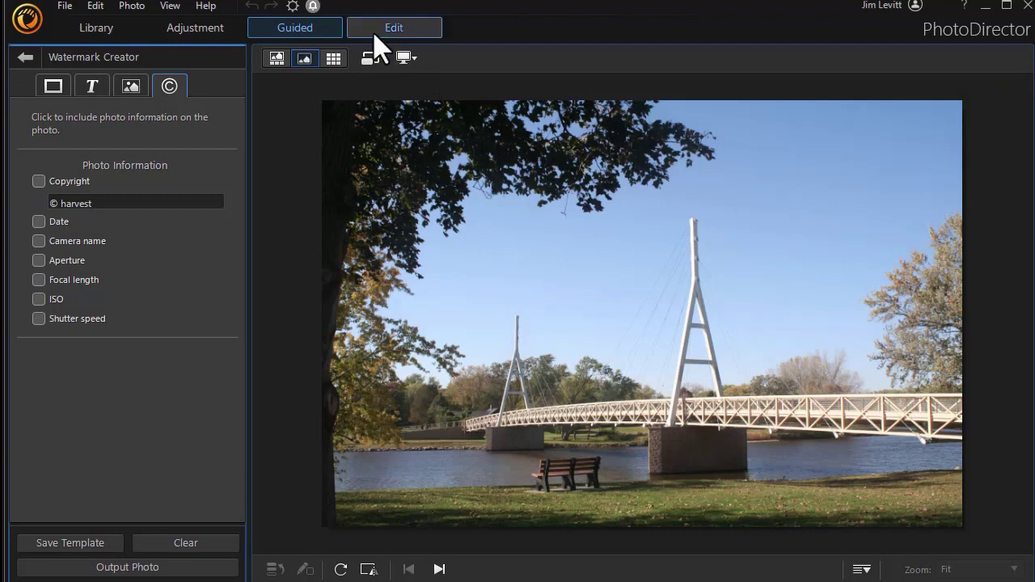
pyautogui.click(283, 61)
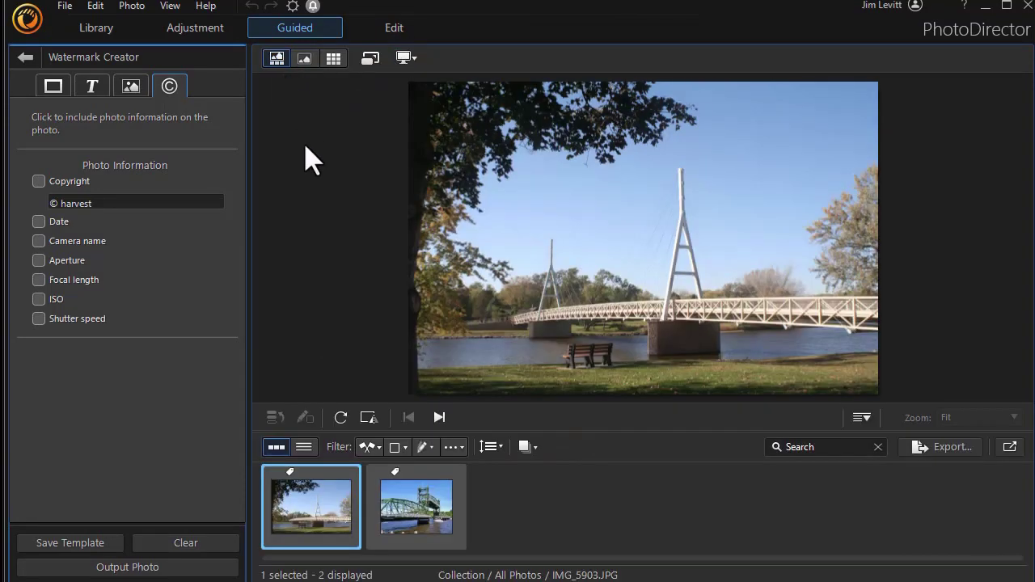
pyautogui.click(428, 518)
pyautogui.doubleClick(429, 518)
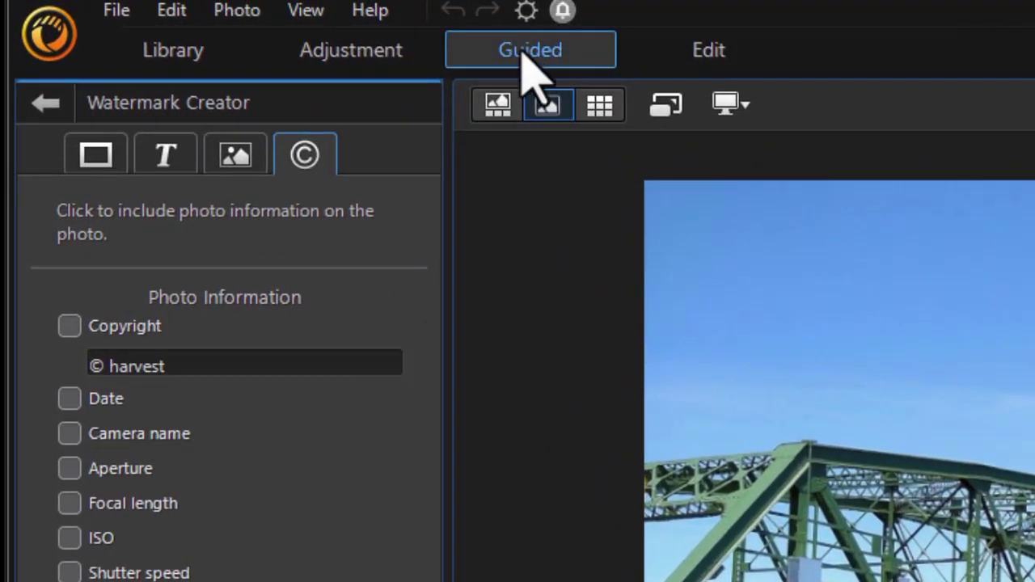
# Step: From Frames & Watermarks > Watermark Templates, preview the 'a test' template on the lift-bridge photo
pyautogui.click(45, 104)
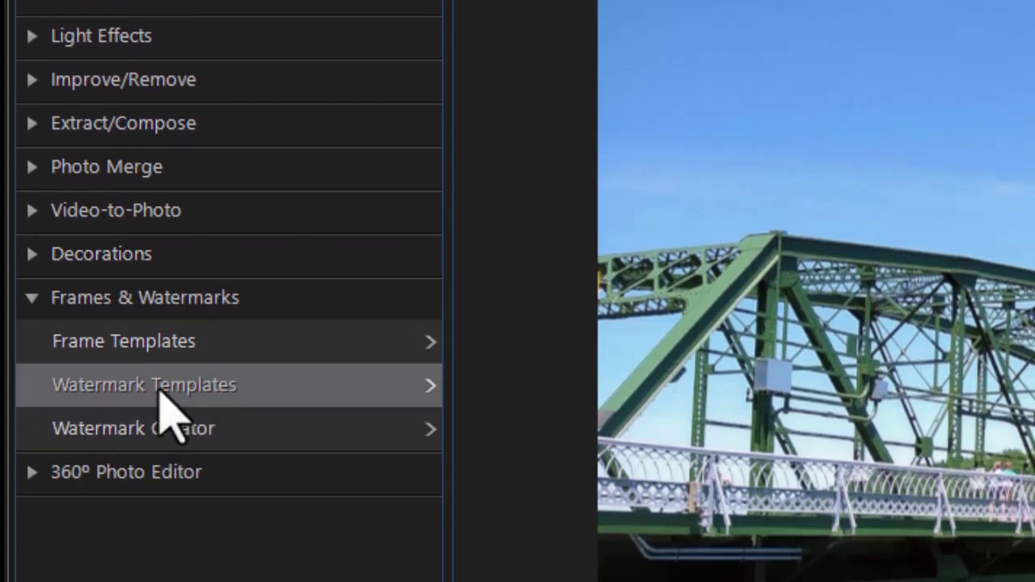
pyautogui.click(159, 386)
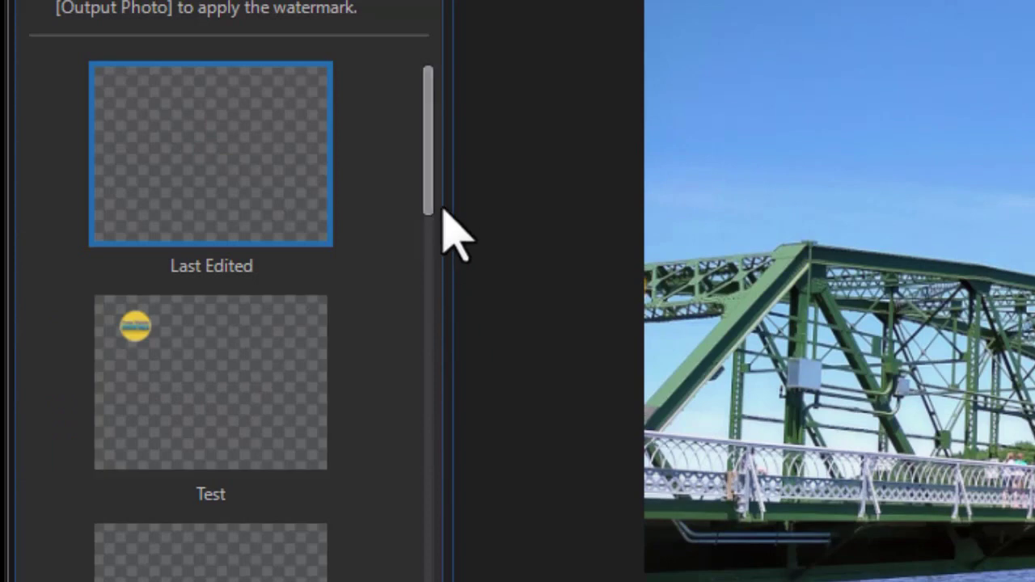
pyautogui.moveTo(427, 189); pyautogui.dragTo(428, 238)
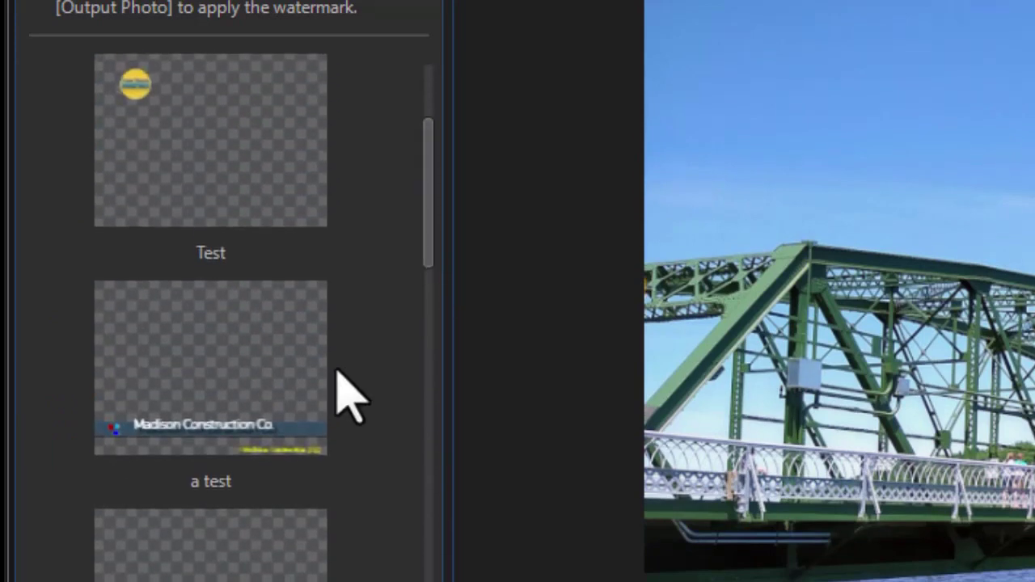
pyautogui.click(215, 412)
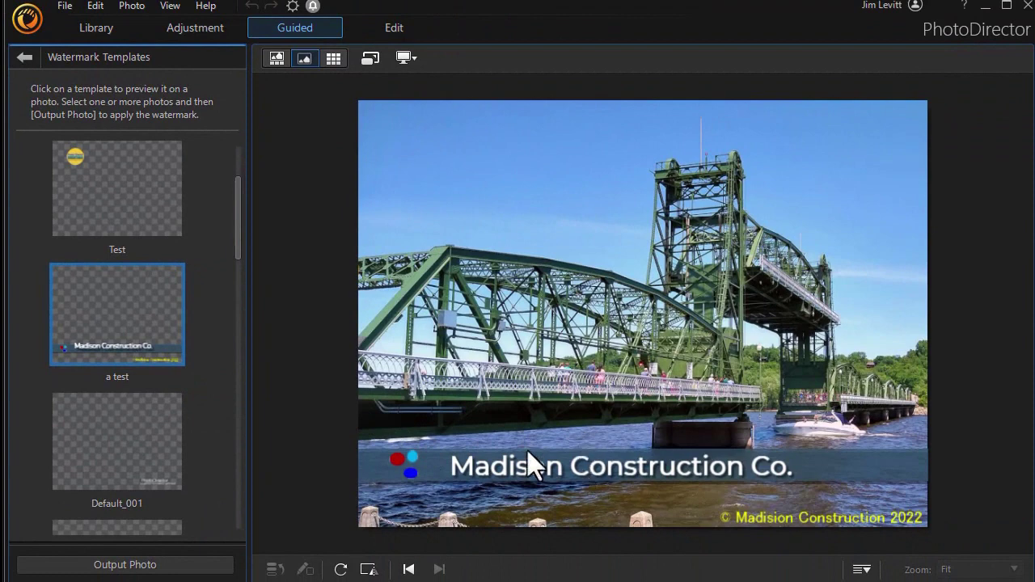
pyautogui.moveTo(154, 310)
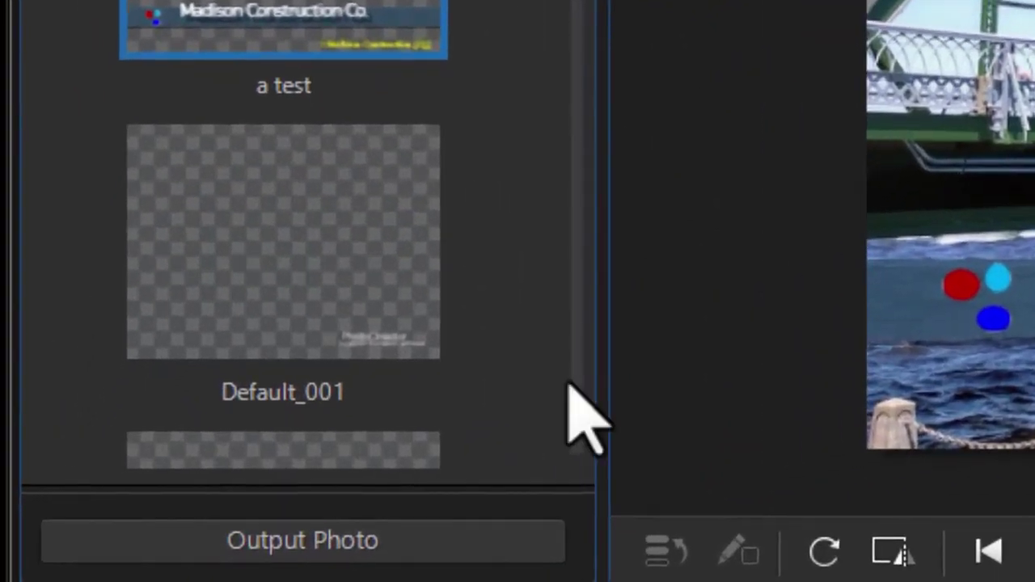
pyautogui.click(465, 548)
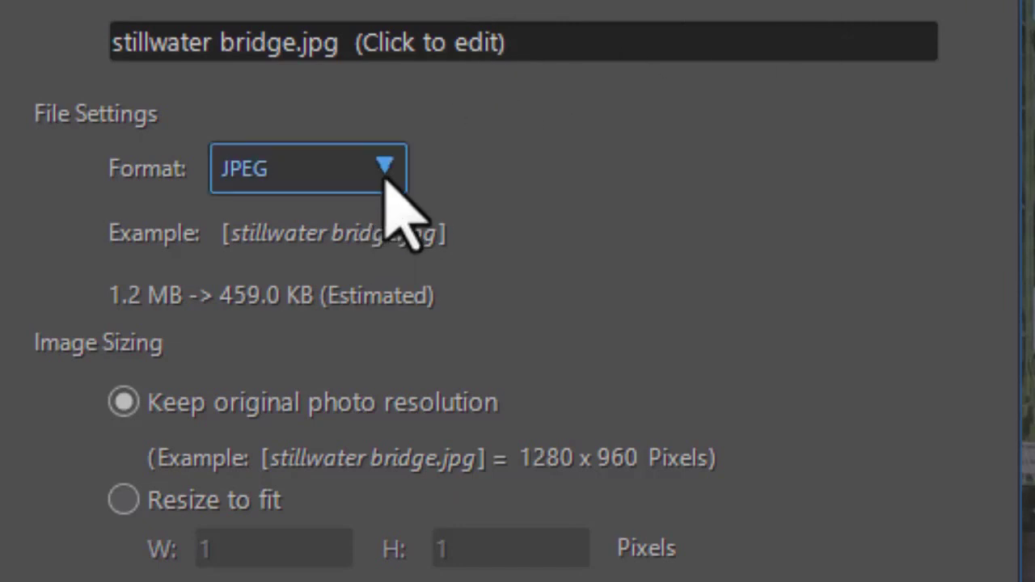
pyautogui.click(389, 163)
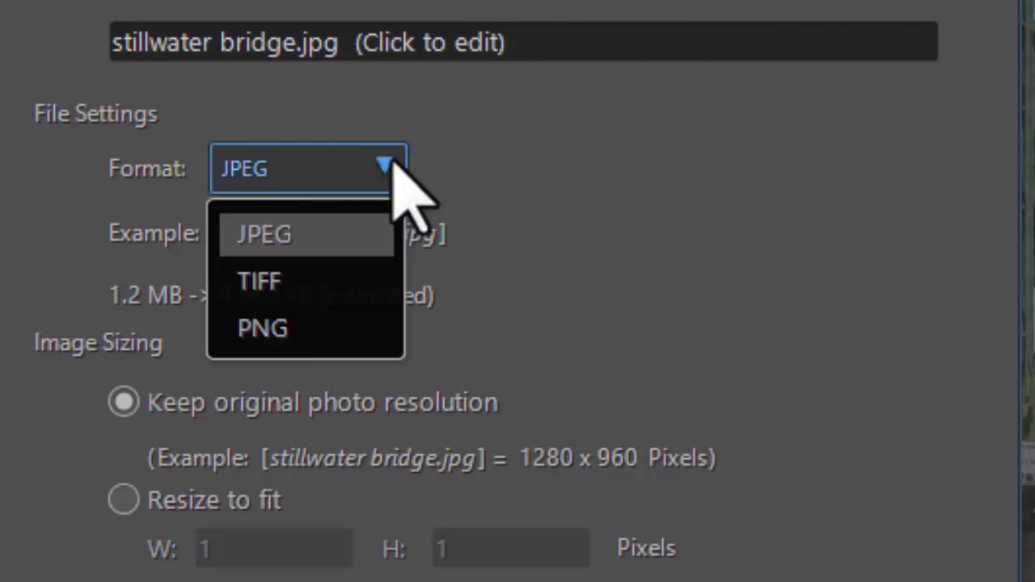
pyautogui.click(709, 167)
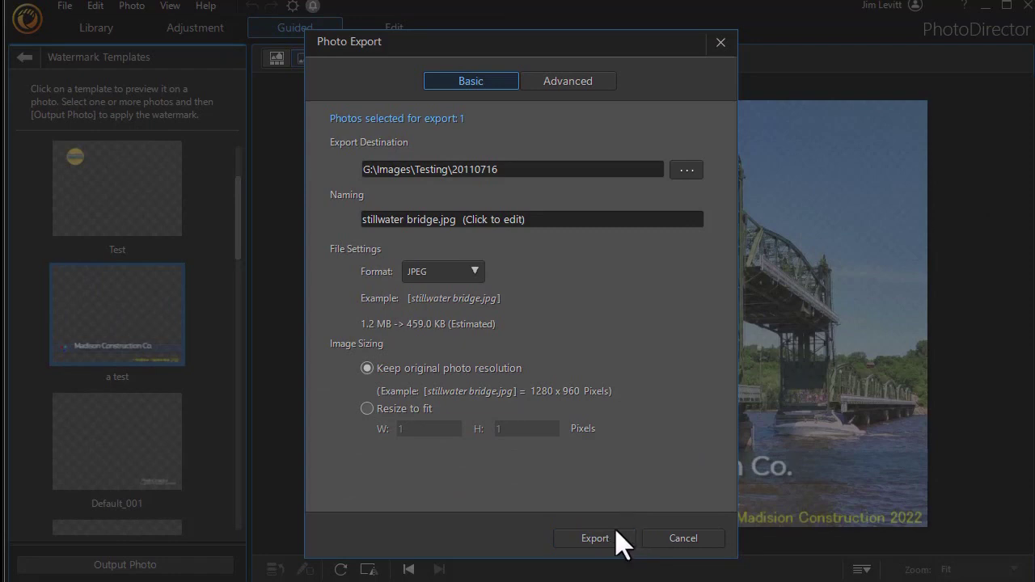
pyautogui.click(690, 539)
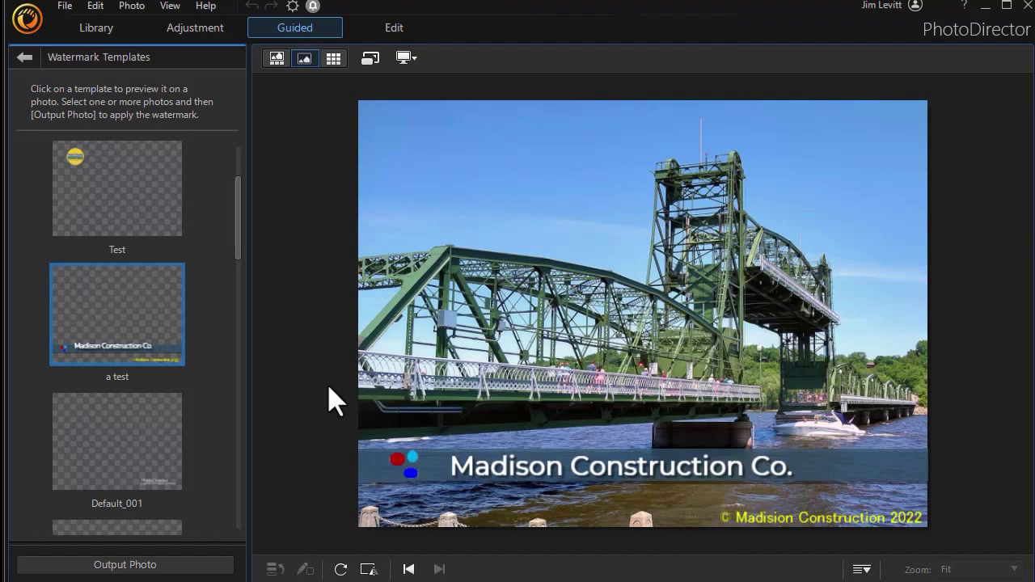